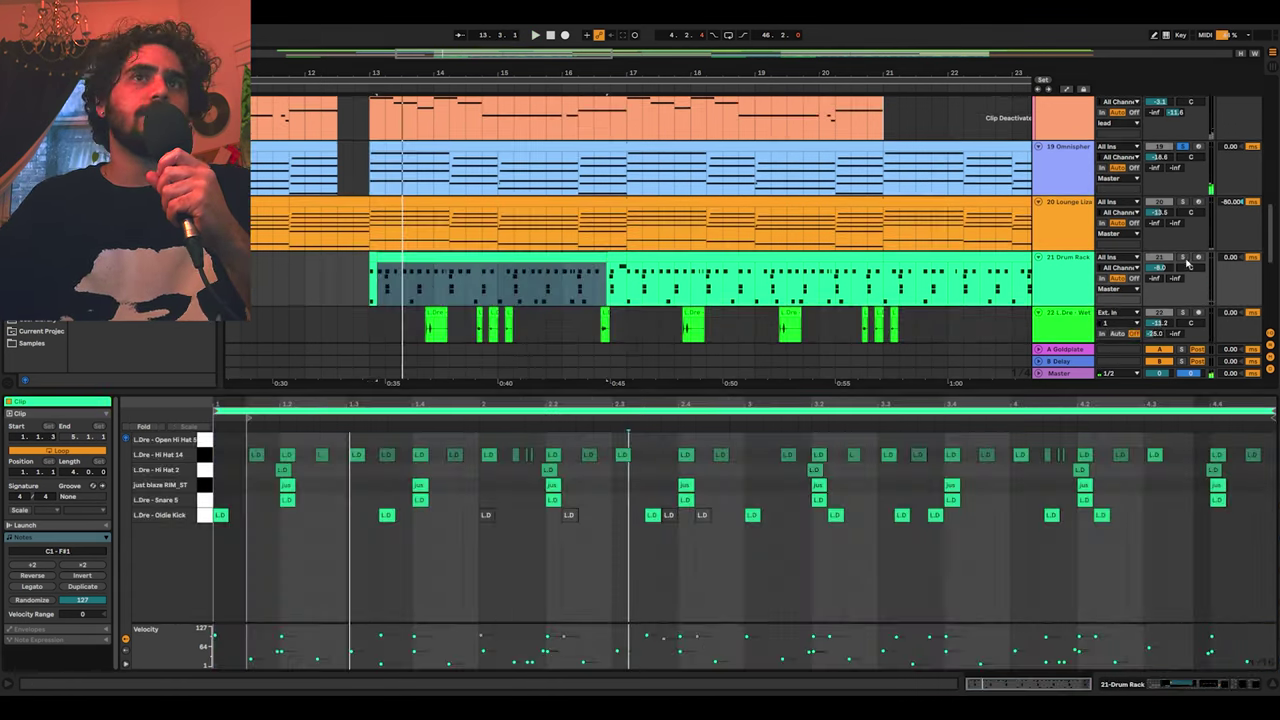
Step: Play the soloed Drum Rack from bar 13, adding percussion tracks 22, 23 and 24 to the solo
{"action": "scroll", "coordinate": [456, 330], "scroll_direction": "down", "scroll_amount": 4}
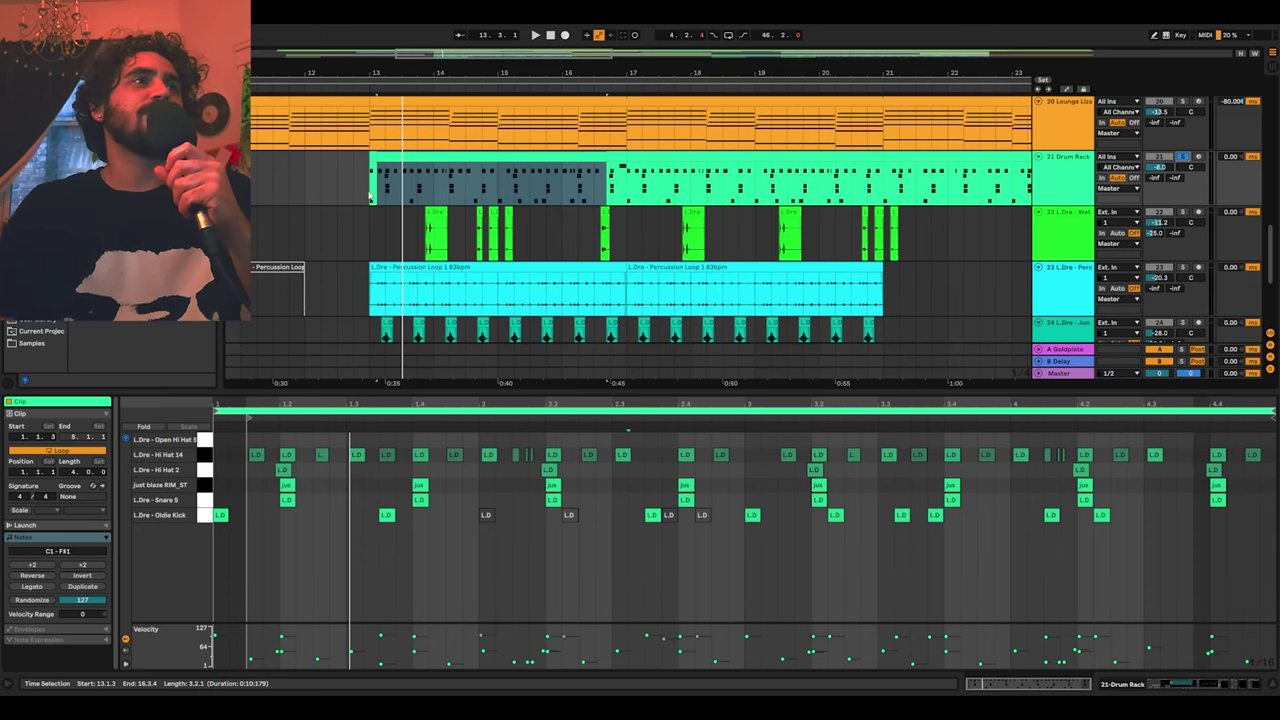
{"action": "key", "text": "space"}
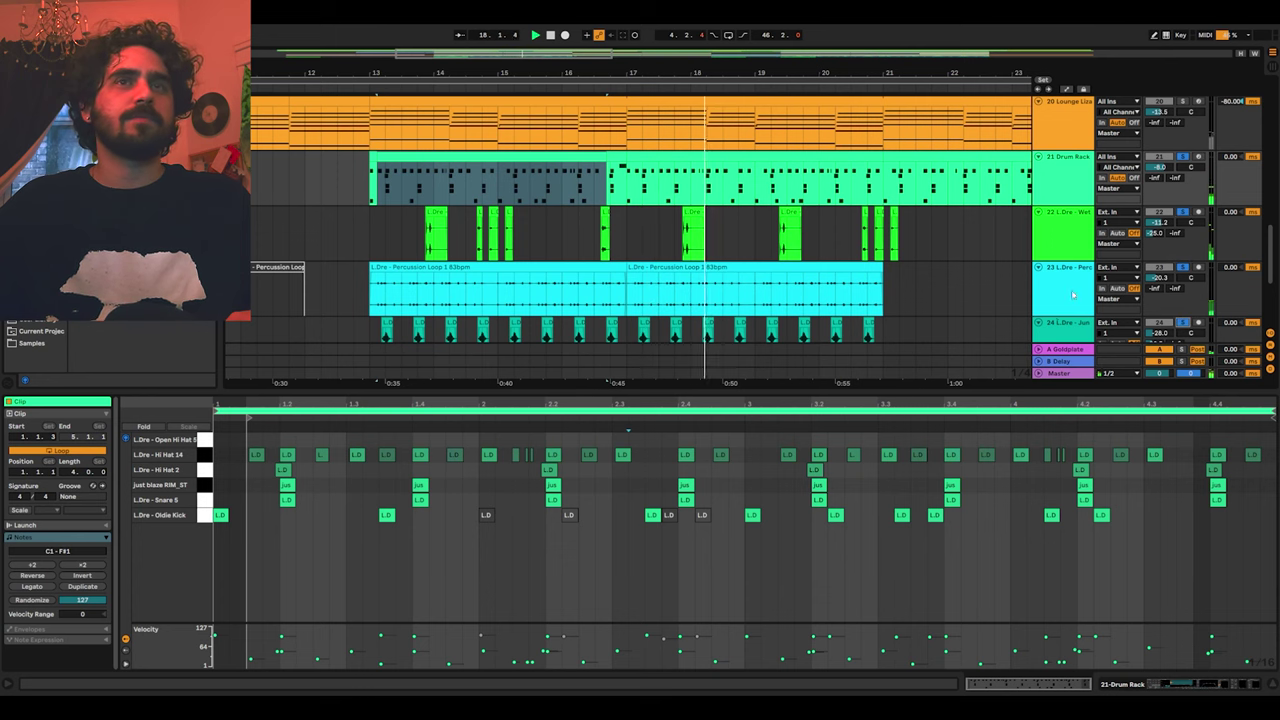
{"action": "scroll", "coordinate": [1105, 290], "scroll_direction": "down", "scroll_amount": 1}
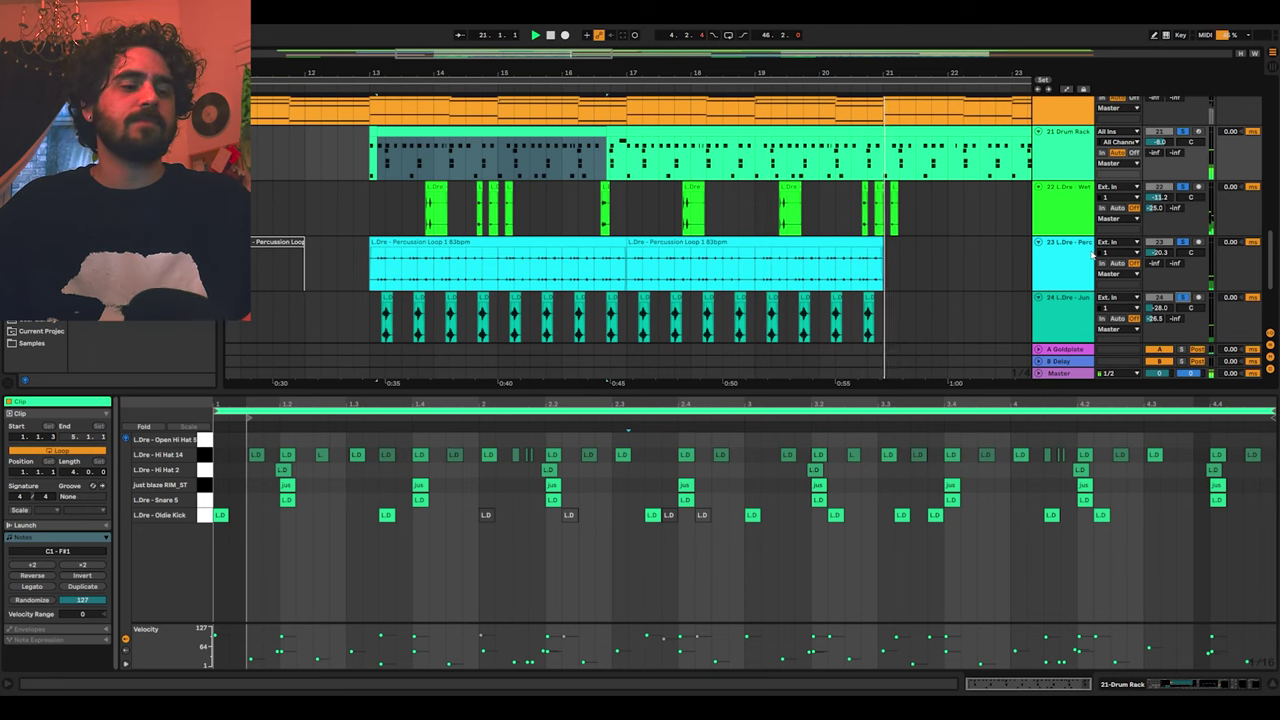
{"action": "left_click", "coordinate": [1229, 684]}
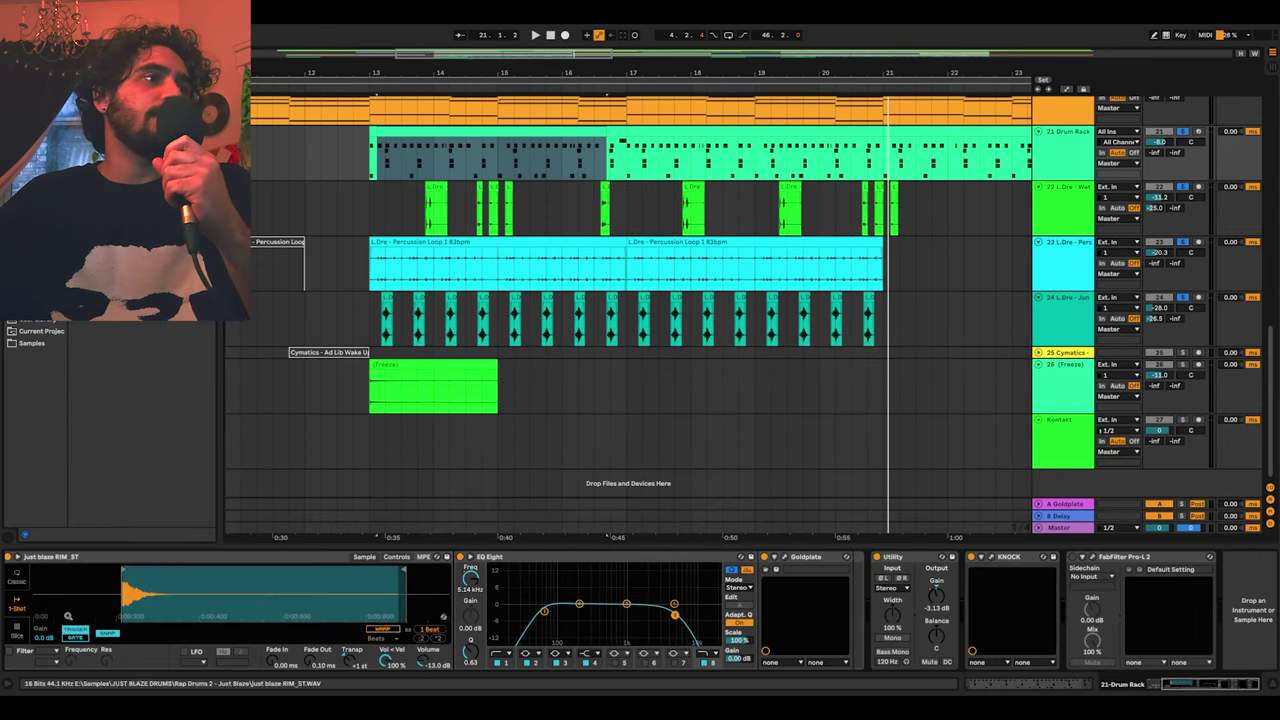
{"action": "left_click_drag", "start_coordinate": [1190, 684], "coordinate": [1150, 684]}
{"action": "left_click", "coordinate": [50, 652]}
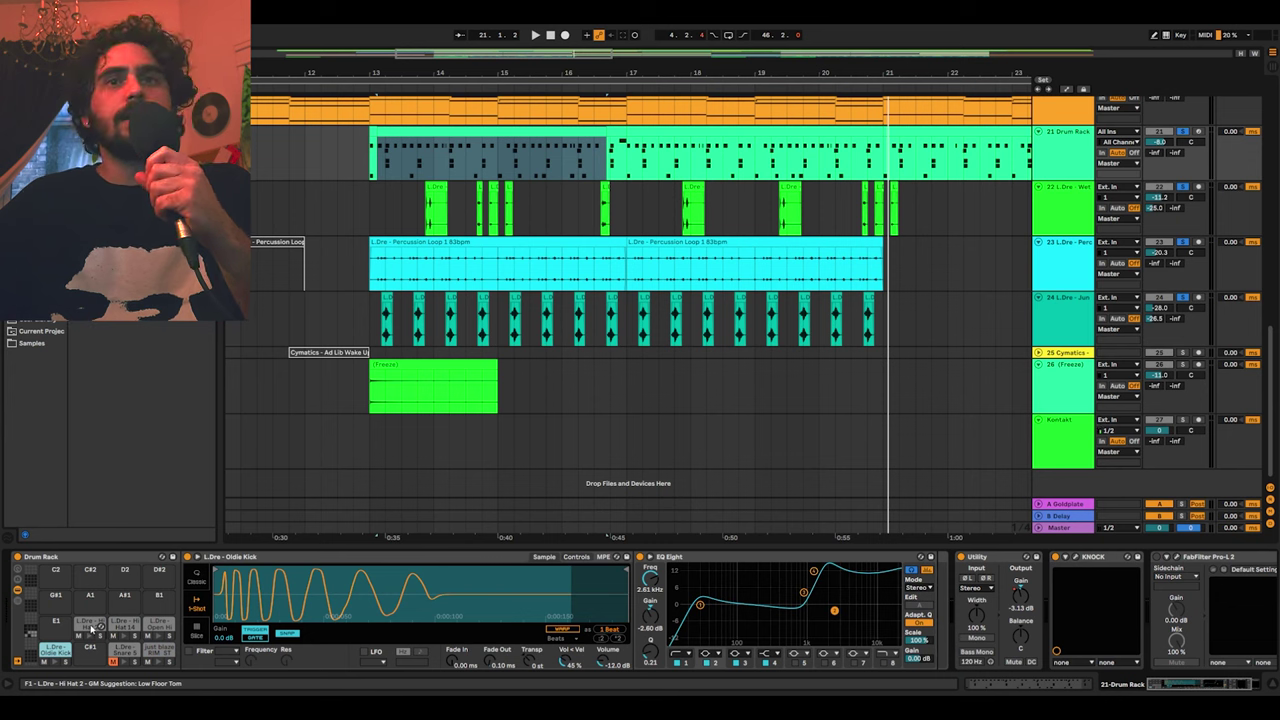
{"action": "left_click", "coordinate": [92, 625]}
{"action": "left_click", "coordinate": [125, 626]}
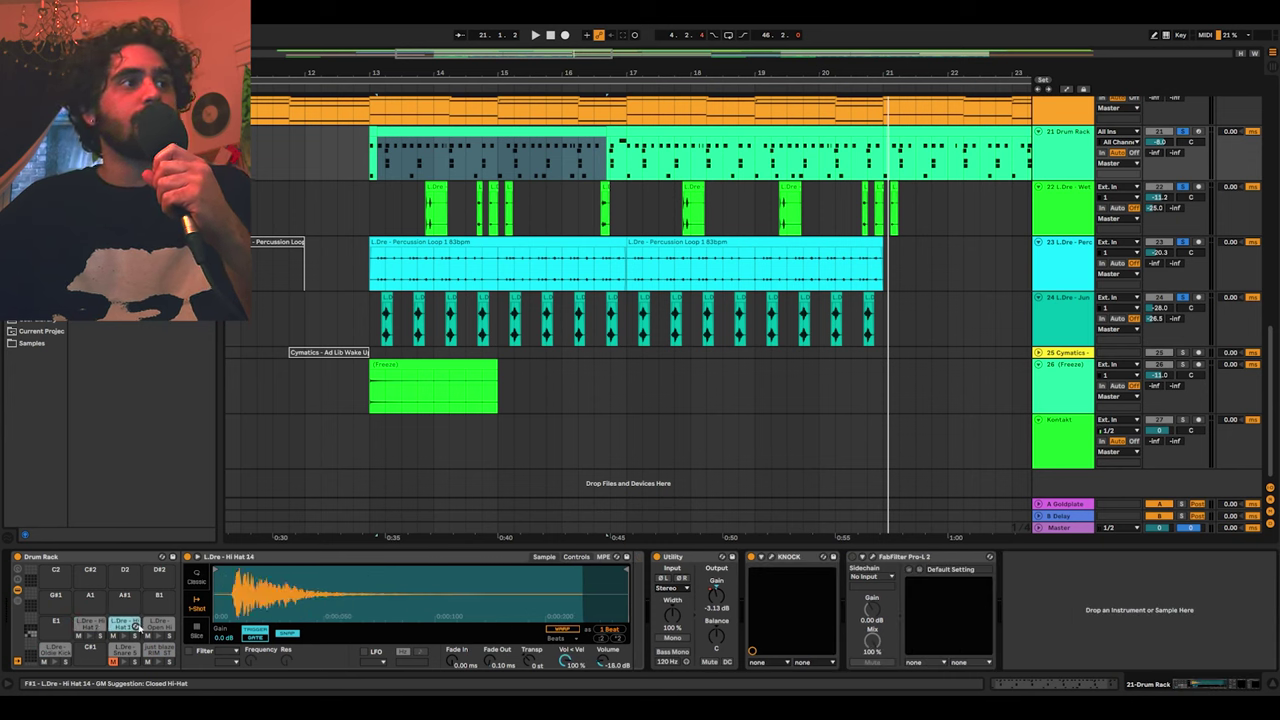
{"action": "left_click", "coordinate": [160, 626]}
{"action": "left_click", "coordinate": [158, 650]}
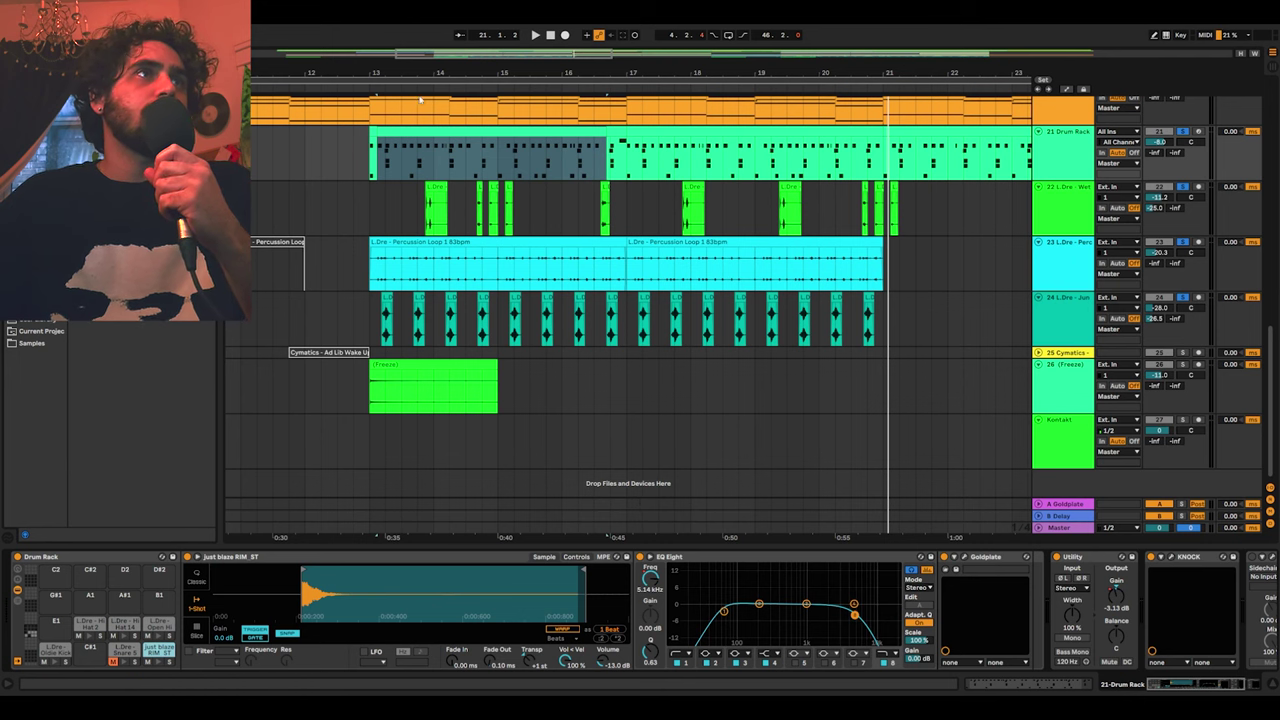
Step: Examine the Wet Pop Perc clip just before bar 14 and the Auto Pan on its track
{"action": "left_click_drag", "start_coordinate": [409, 56], "coordinate": [446, 143]}
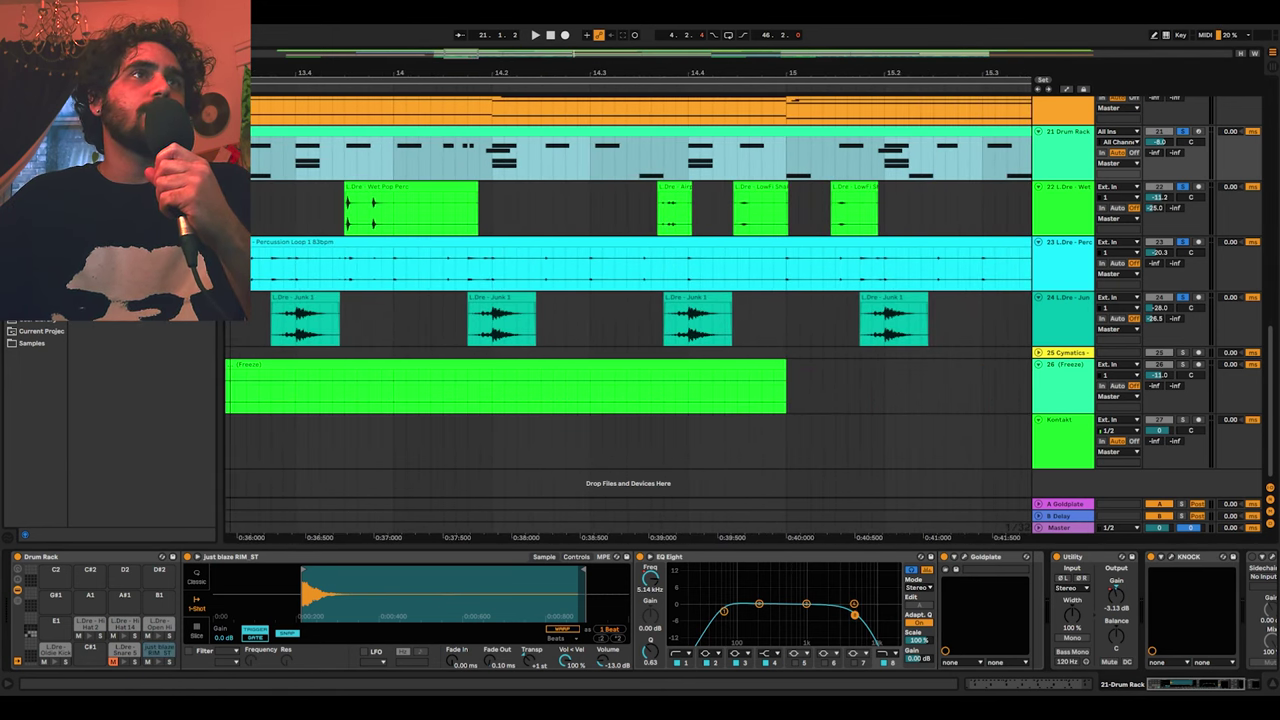
{"action": "left_click", "coordinate": [346, 215]}
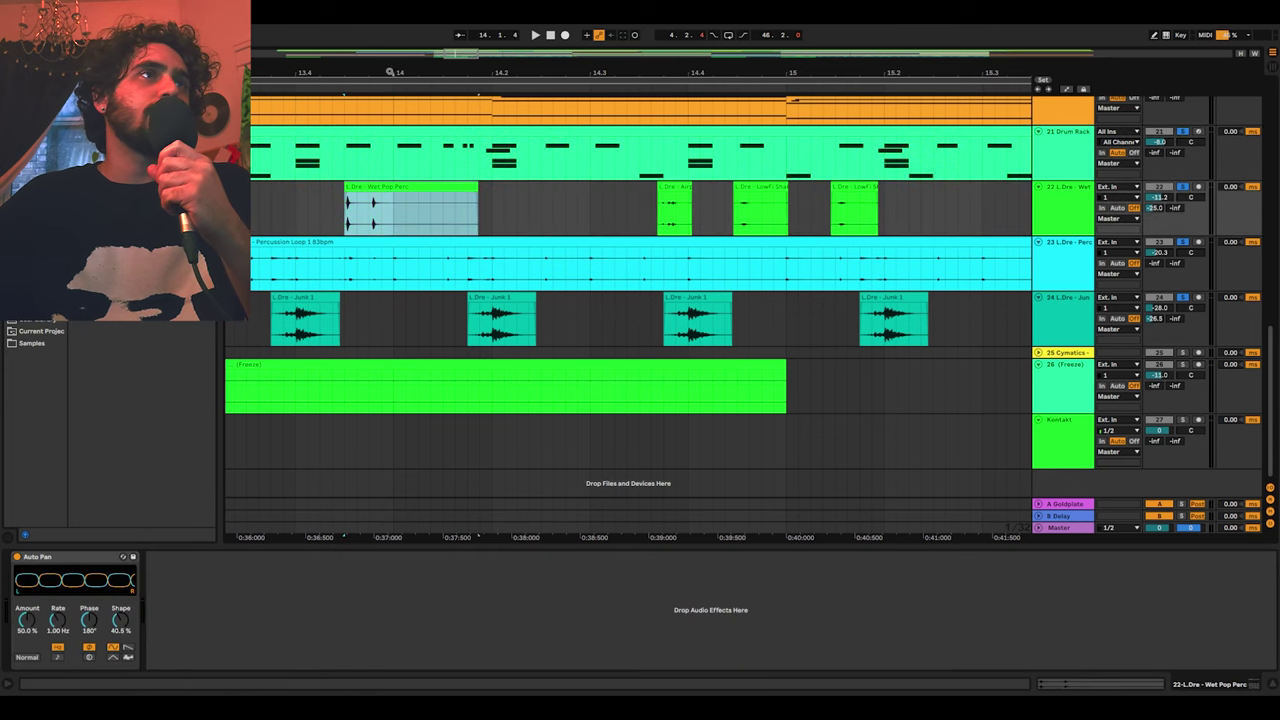
{"action": "left_click_drag", "start_coordinate": [455, 55], "coordinate": [456, 34]}
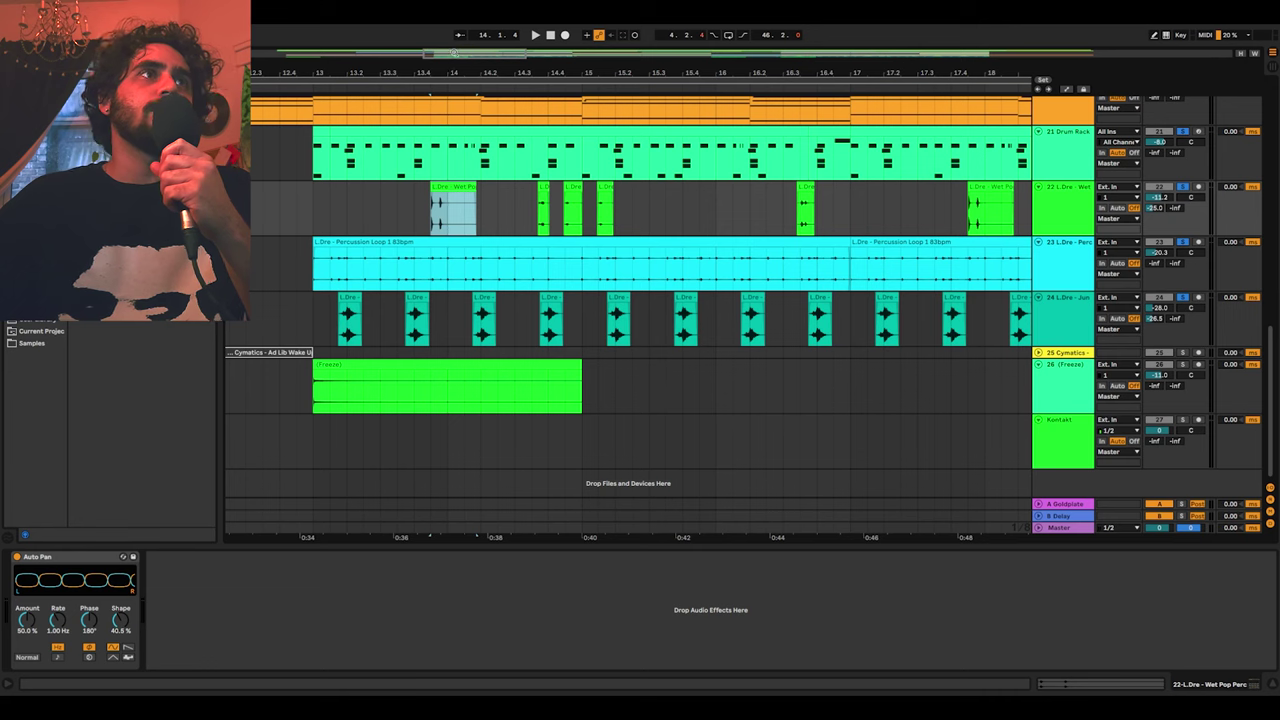
Step: Play the soloed drums with the percussion loop and Junk 1 hits from bar 13, and clear the solos on tracks 21 to 24
{"action": "left_click", "coordinate": [321, 271]}
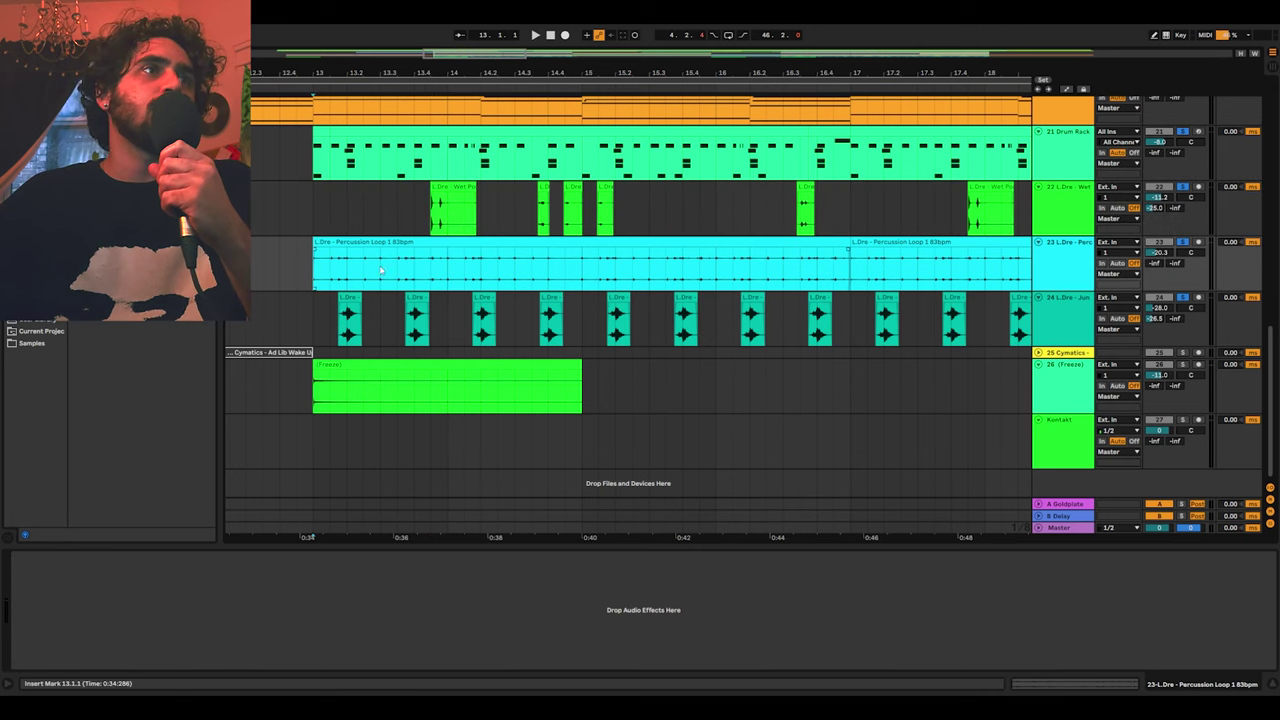
{"action": "left_click", "coordinate": [322, 331]}
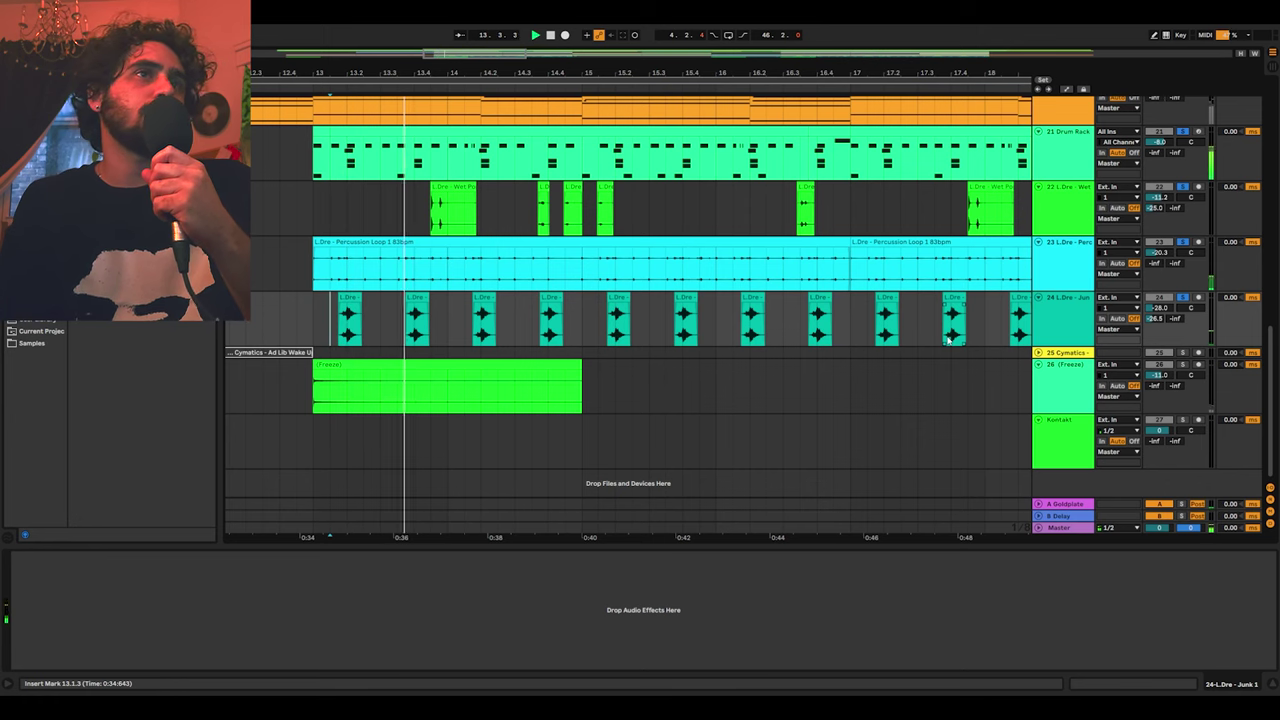
{"action": "left_click", "coordinate": [1183, 297]}
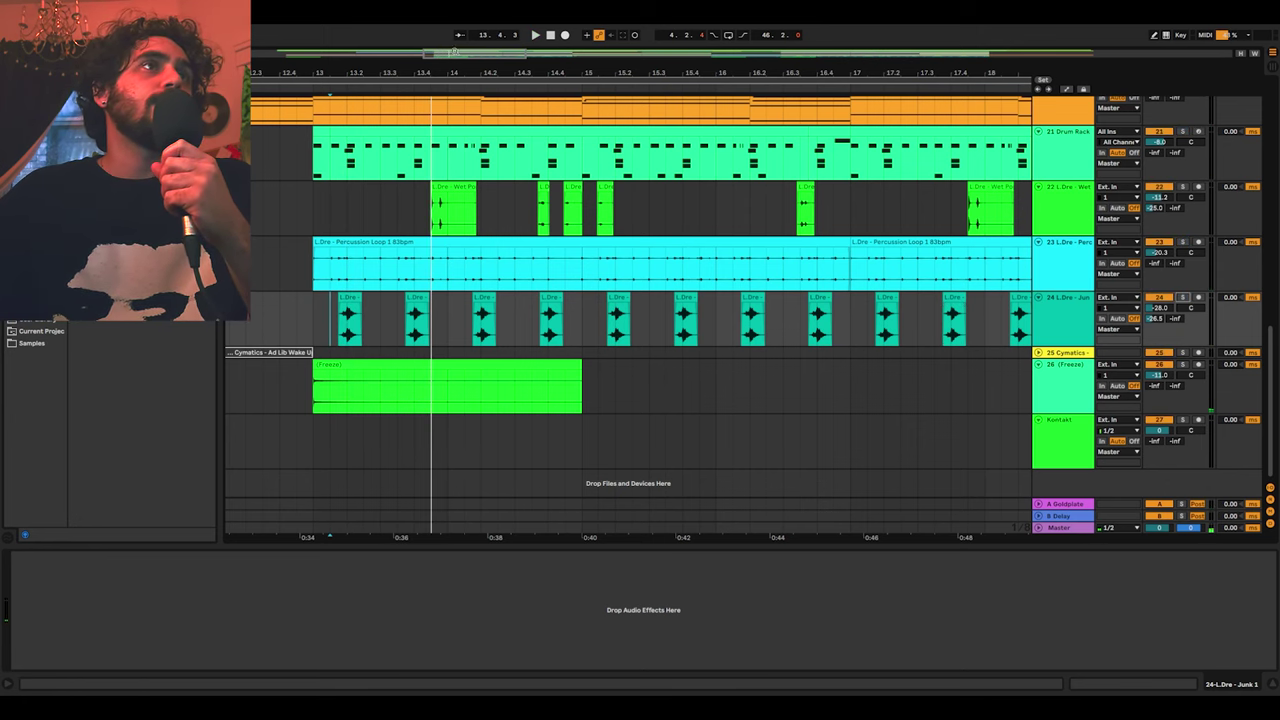
Step: Solo the Hybrid bass on track 9, play it from bar 13 and examine the notes of its MIDI clip
{"action": "left_click_drag", "start_coordinate": [454, 52], "coordinate": [454, 18]}
{"action": "scroll", "coordinate": [833, 244], "scroll_direction": "up", "scroll_amount": 5}
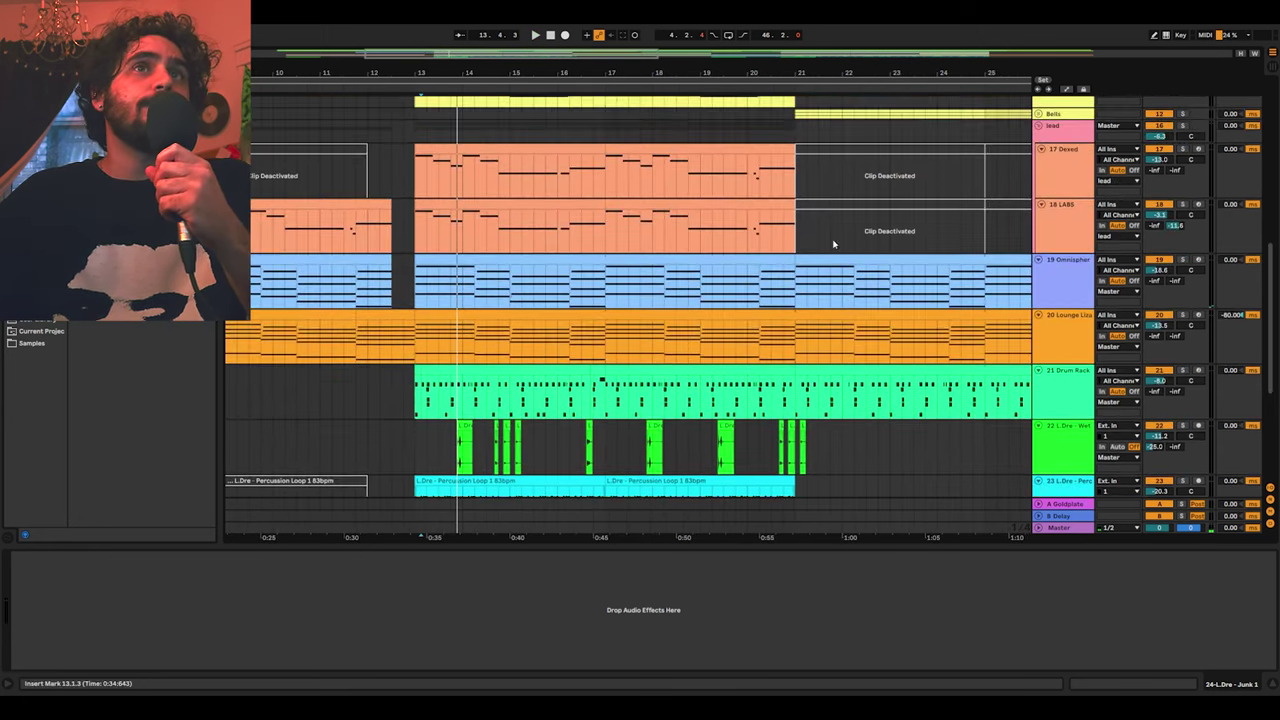
{"action": "scroll", "coordinate": [1245, 275], "scroll_direction": "up", "scroll_amount": 10}
{"action": "left_click", "coordinate": [420, 362]}
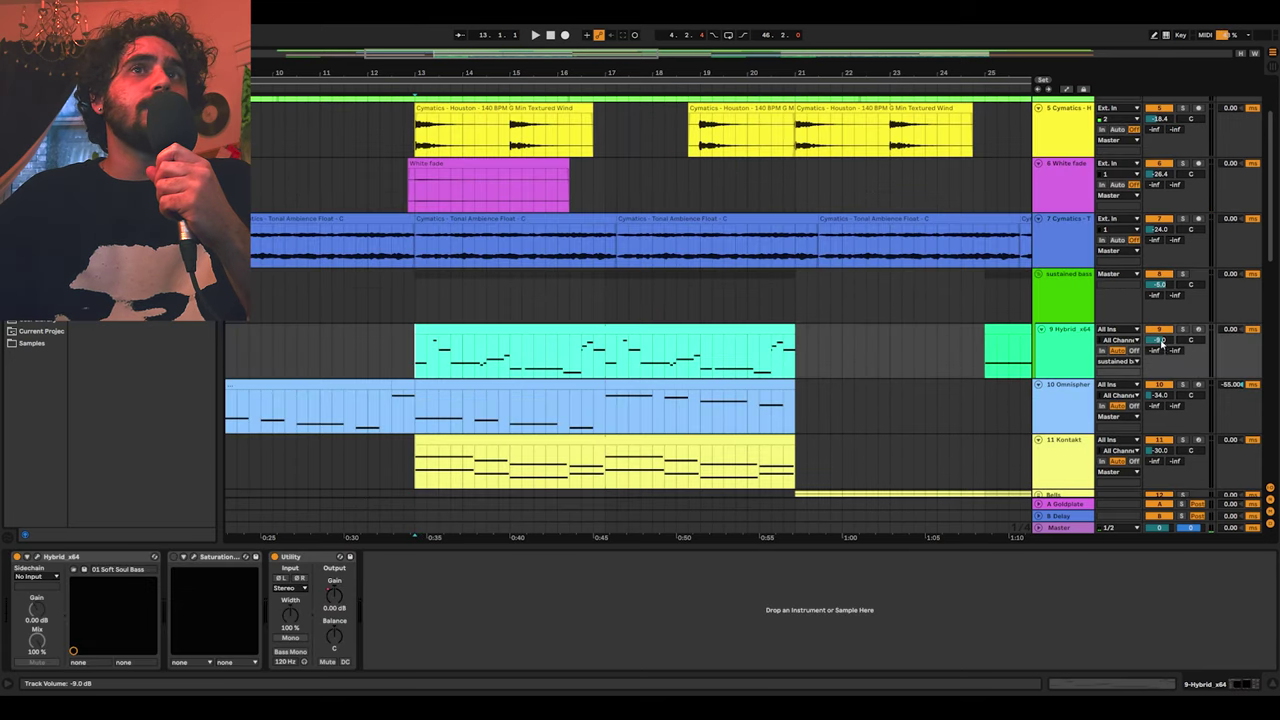
{"action": "key", "text": "space"}
{"action": "left_click", "coordinate": [731, 329]}
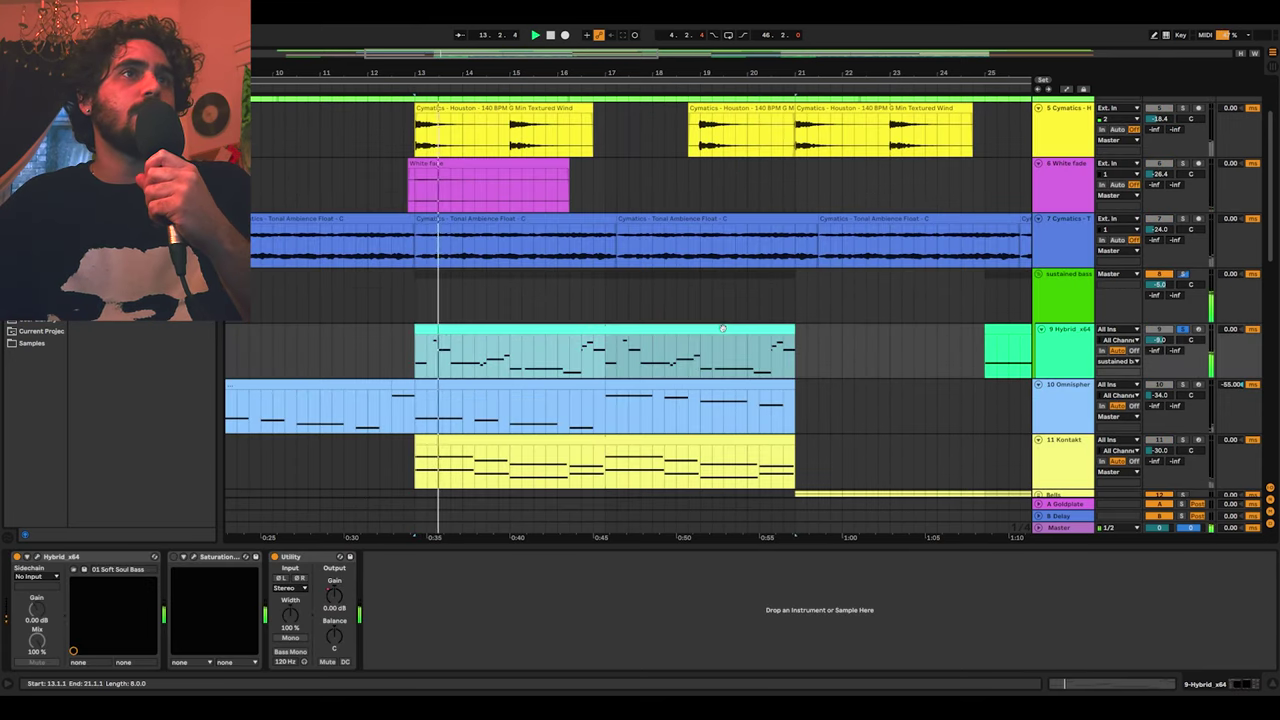
{"action": "left_click", "coordinate": [1131, 681]}
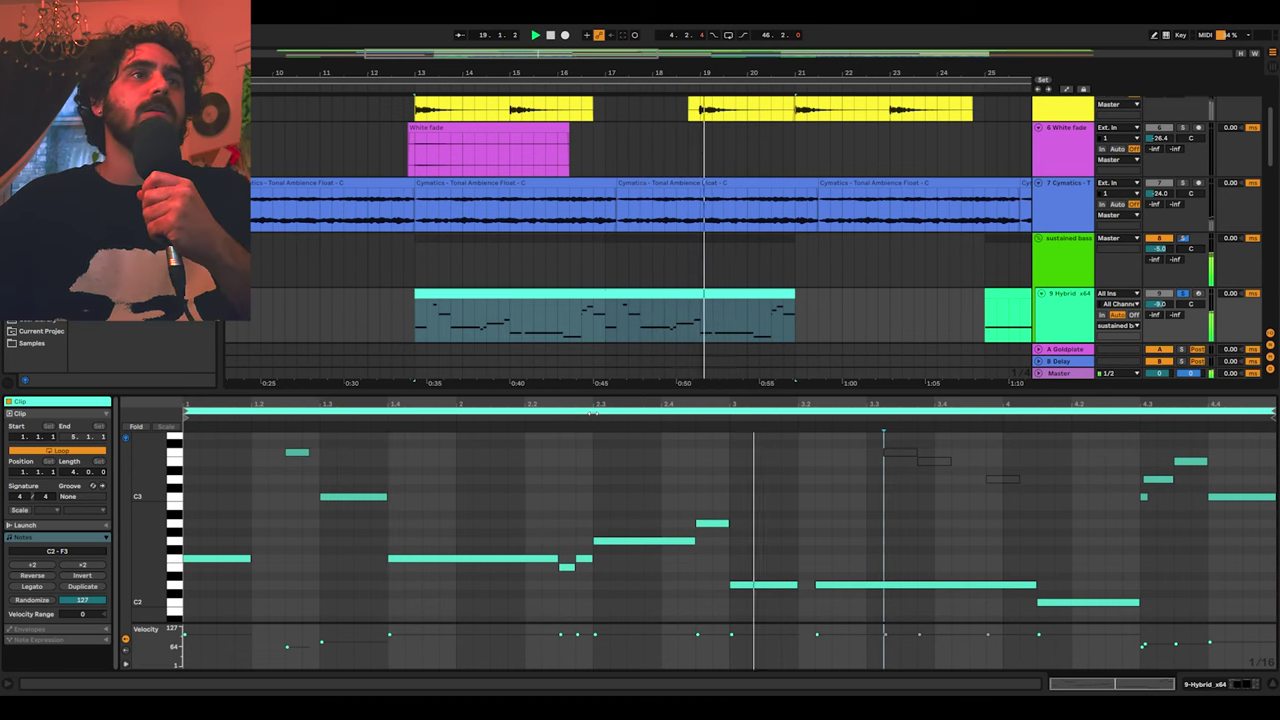
{"action": "key", "text": "space"}
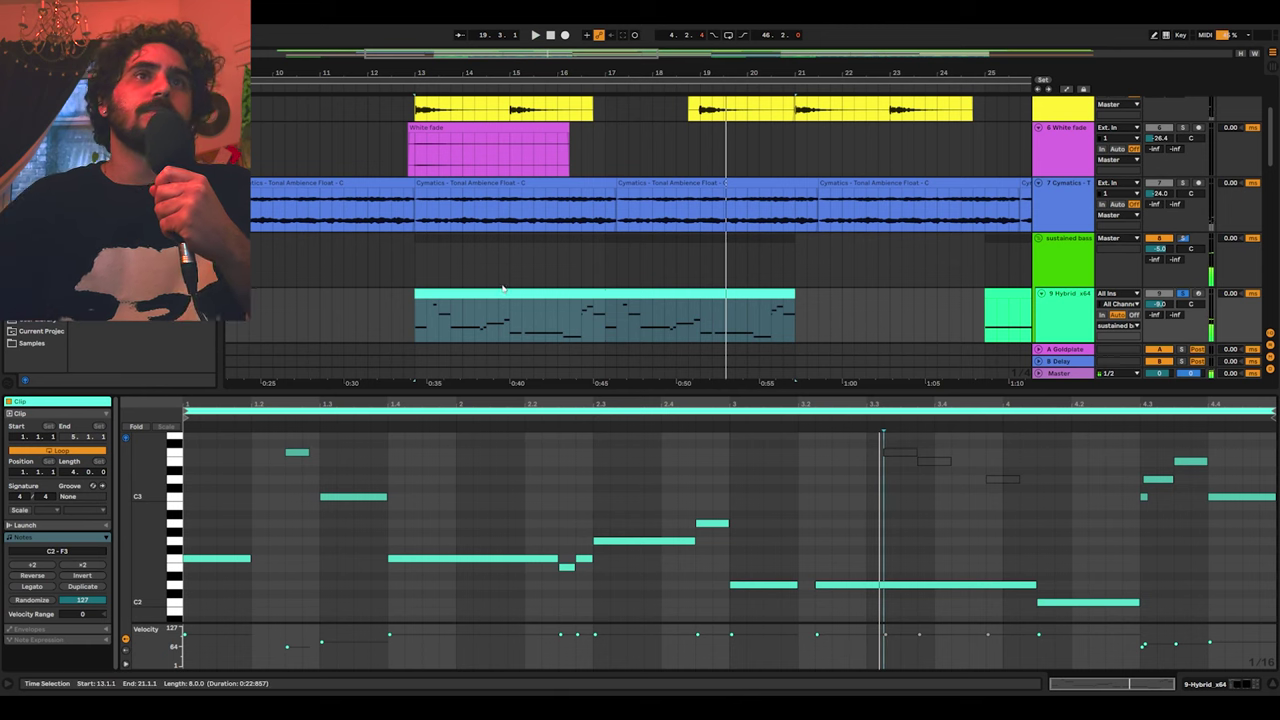
Step: Solo the lead group, play the Dexed and LABS melody from bar 13 and examine the first LABS clip's notes
{"action": "scroll", "coordinate": [503, 289], "scroll_direction": "down", "scroll_amount": 10}
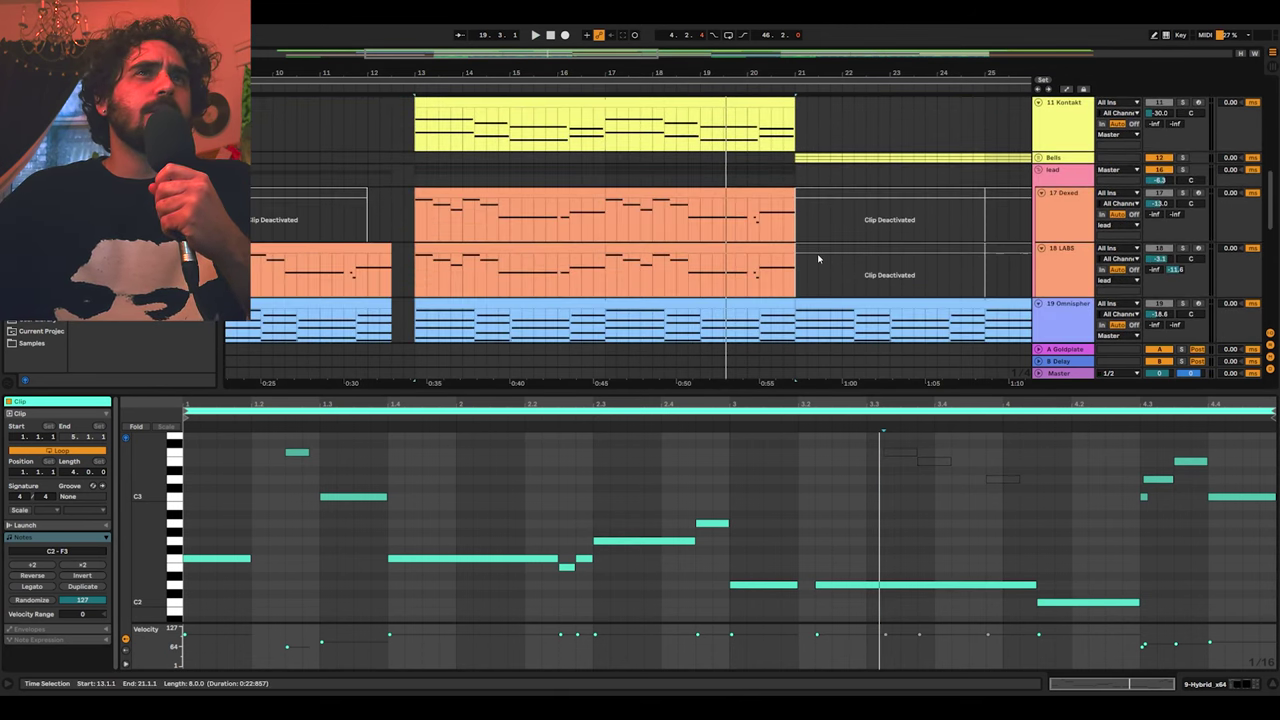
{"action": "scroll", "coordinate": [818, 259], "scroll_direction": "down", "scroll_amount": 2}
{"action": "scroll", "coordinate": [828, 275], "scroll_direction": "up", "scroll_amount": 5}
{"action": "scroll", "coordinate": [836, 288], "scroll_direction": "down", "scroll_amount": 3}
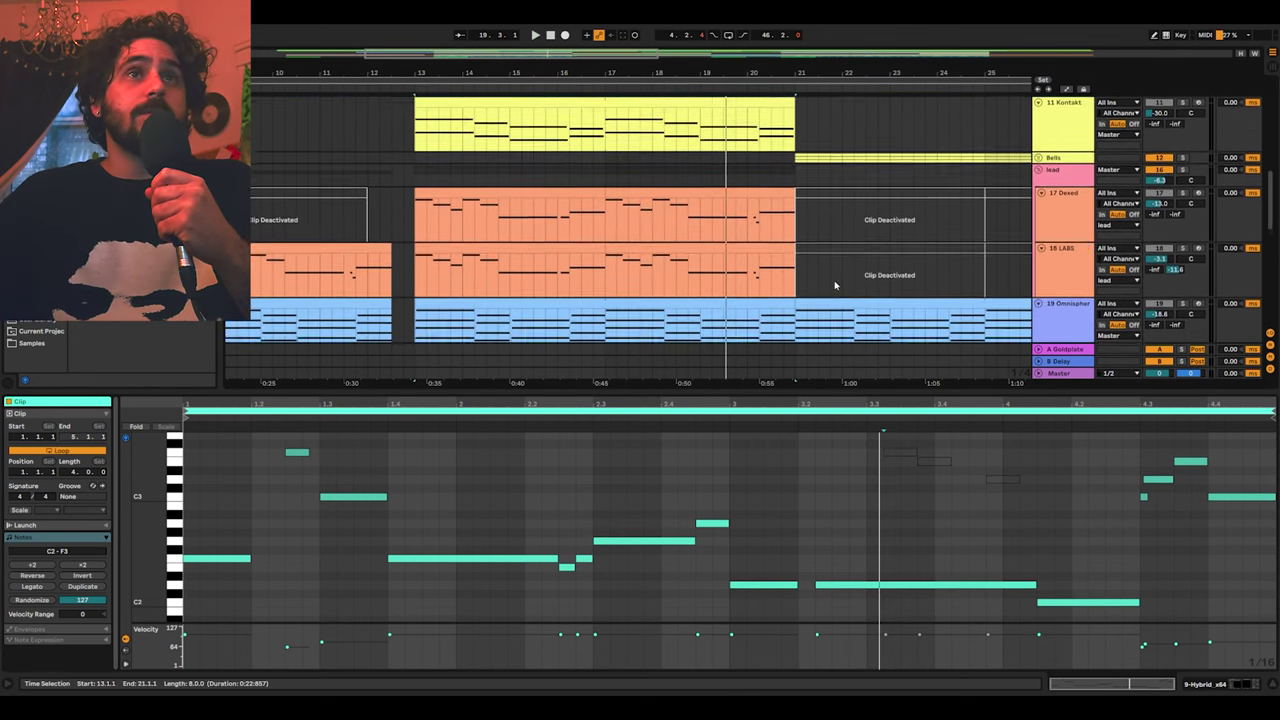
{"action": "scroll", "coordinate": [835, 285], "scroll_direction": "down", "scroll_amount": 1}
{"action": "left_click", "coordinate": [420, 226]}
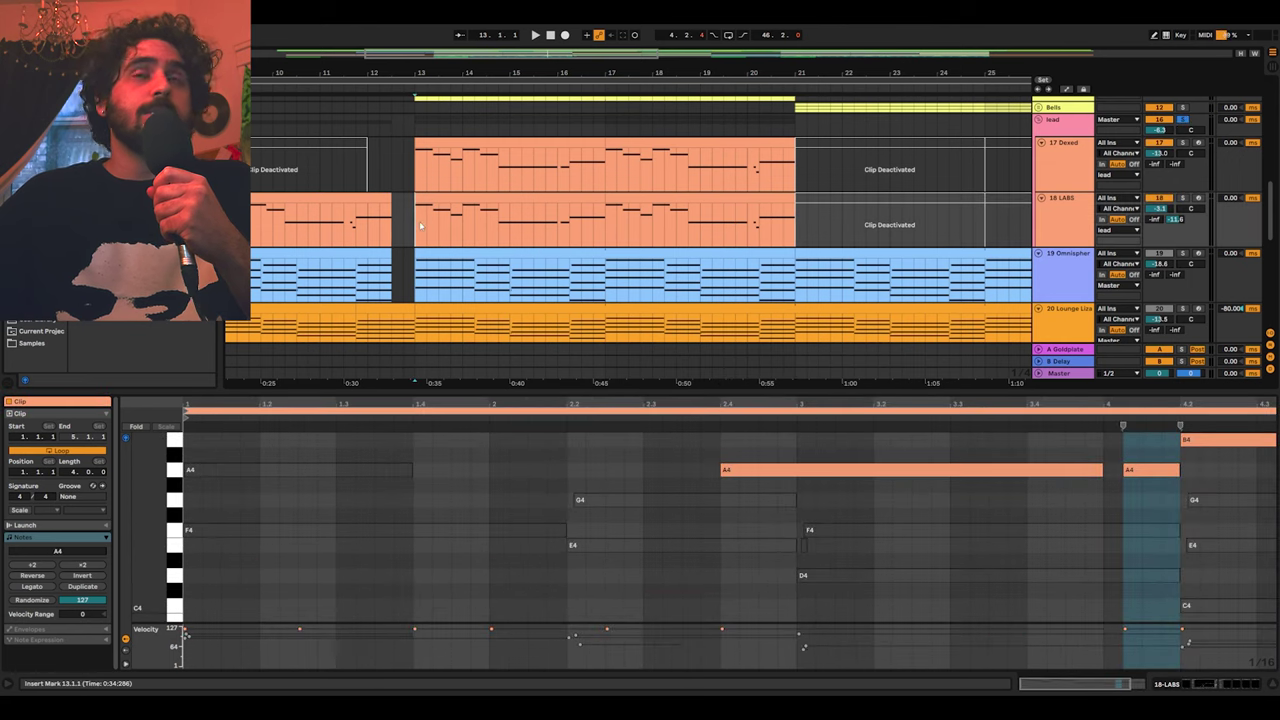
{"action": "left_click", "coordinate": [1072, 208]}
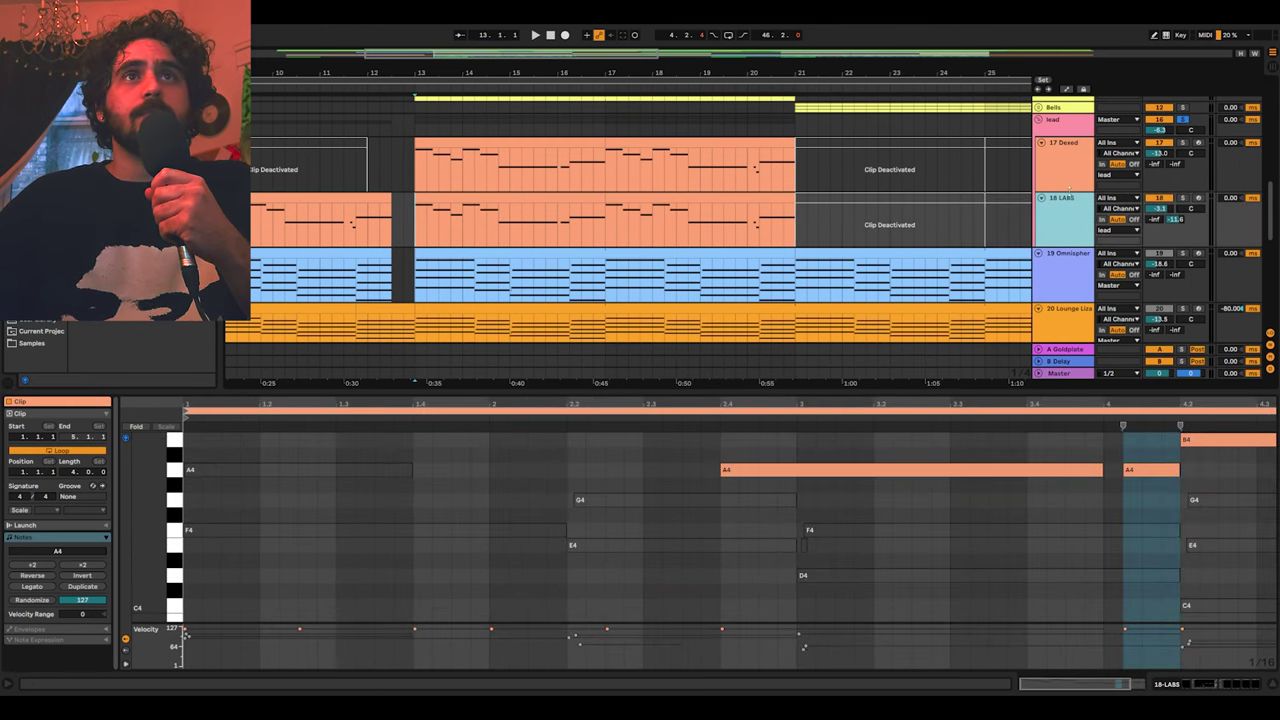
{"action": "left_click", "coordinate": [1068, 167]}
{"action": "left_click", "coordinate": [416, 221]}
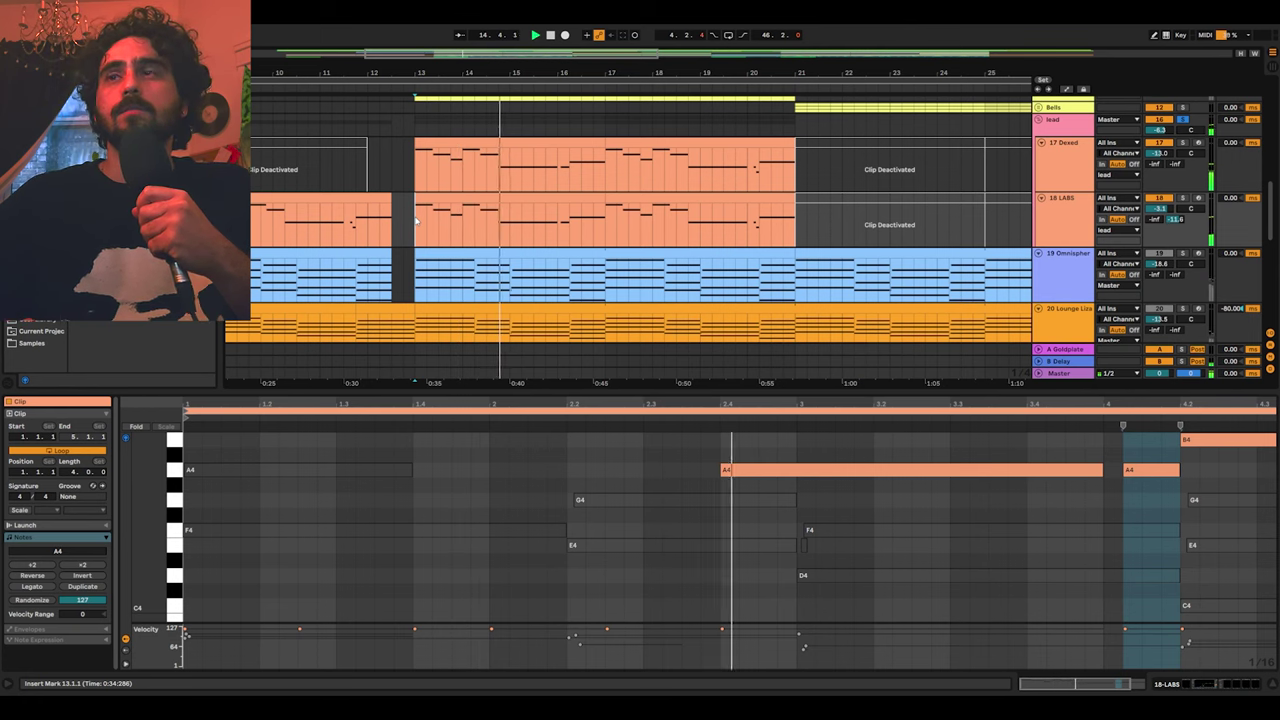
{"action": "left_click_drag", "start_coordinate": [150, 530], "coordinate": [134, 583]}
{"action": "left_click_drag", "start_coordinate": [826, 400], "coordinate": [826, 372]}
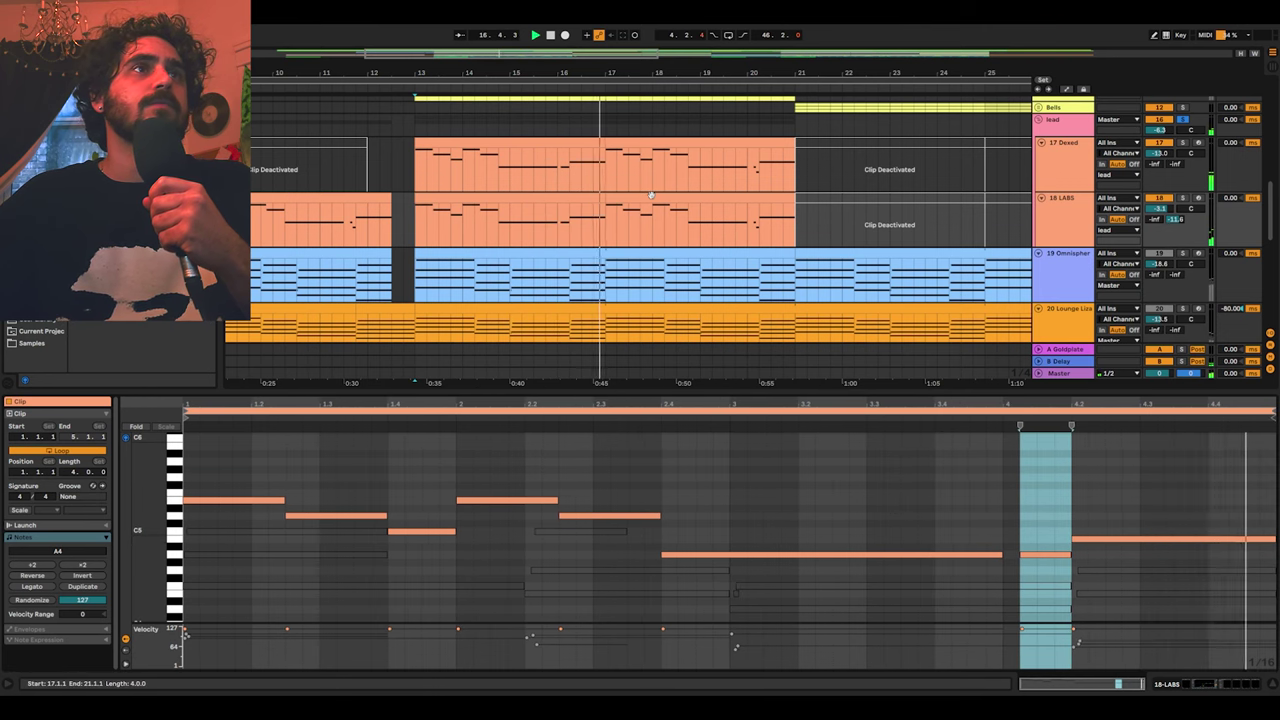
Step: Examine the notes of the LABS clip starting at bar 17 and play its ending from bar 20
{"action": "left_click", "coordinate": [712, 198]}
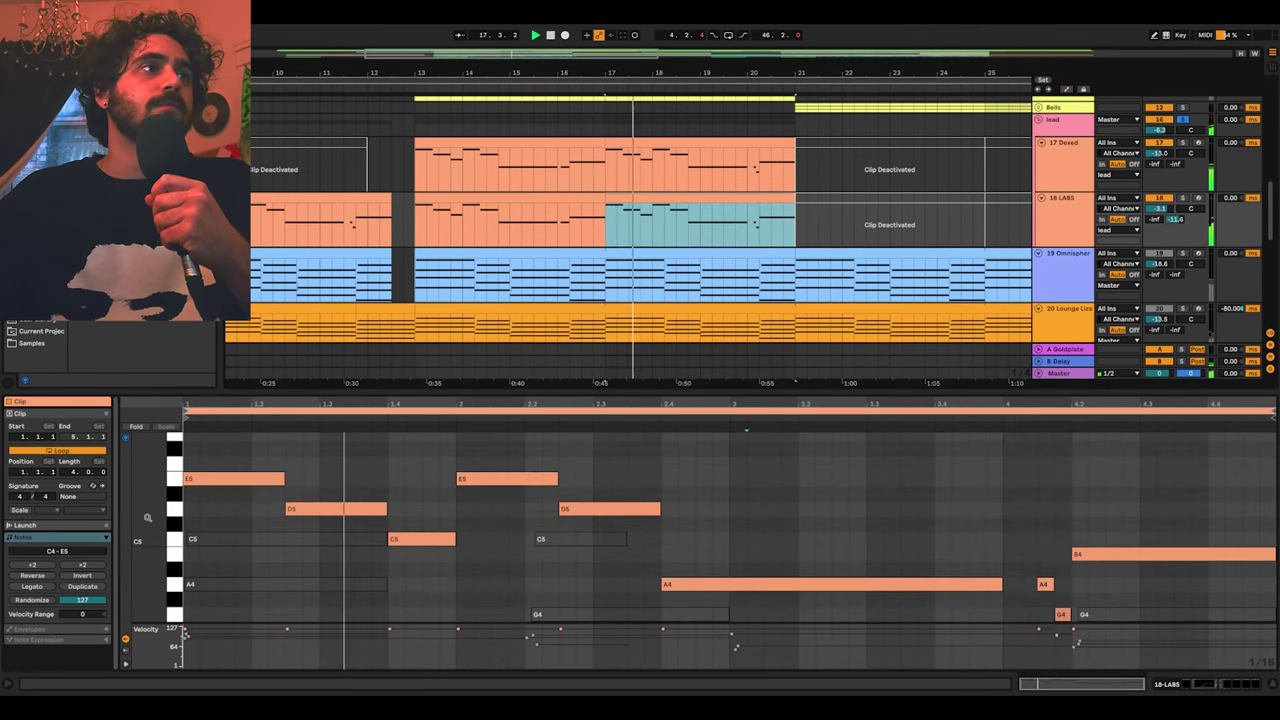
{"action": "left_click_drag", "start_coordinate": [148, 530], "coordinate": [138, 532]}
{"action": "left_click", "coordinate": [745, 232]}
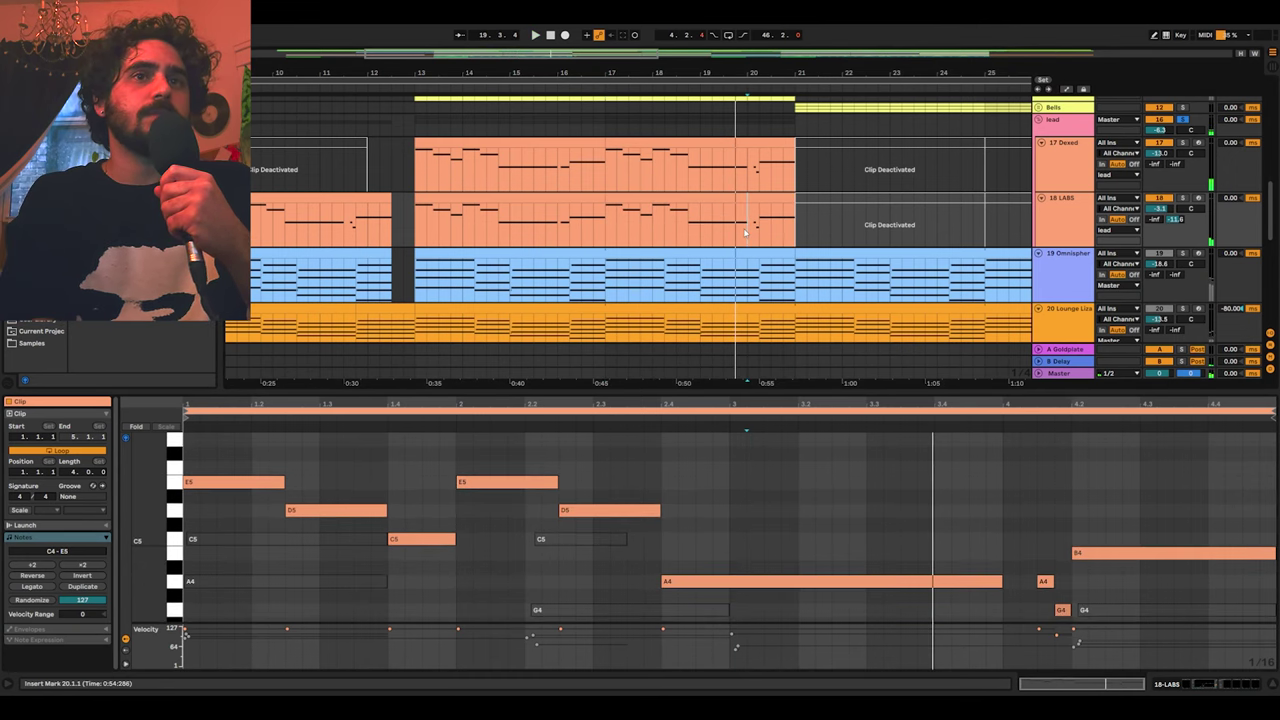
{"action": "key", "text": "space"}
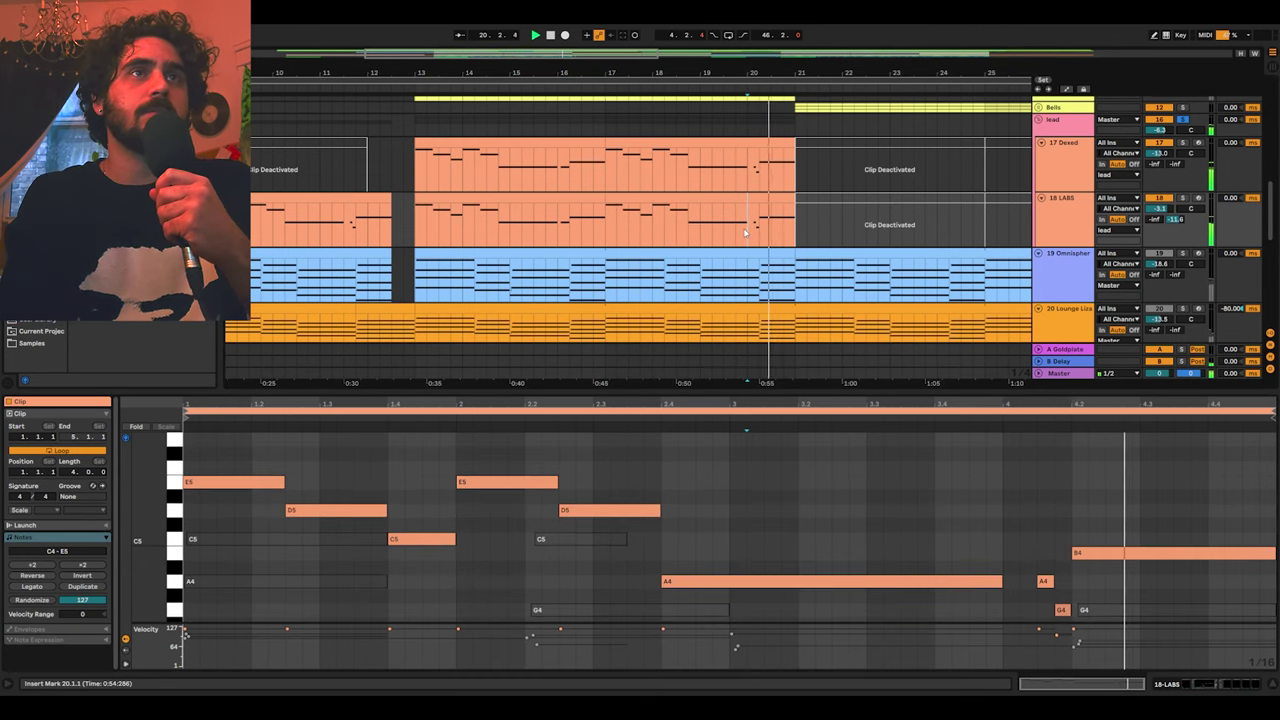
Step: Solo the Kontakt part on track 11 and play it from bar 13
{"action": "scroll", "coordinate": [1066, 224], "scroll_direction": "down", "scroll_amount": 1}
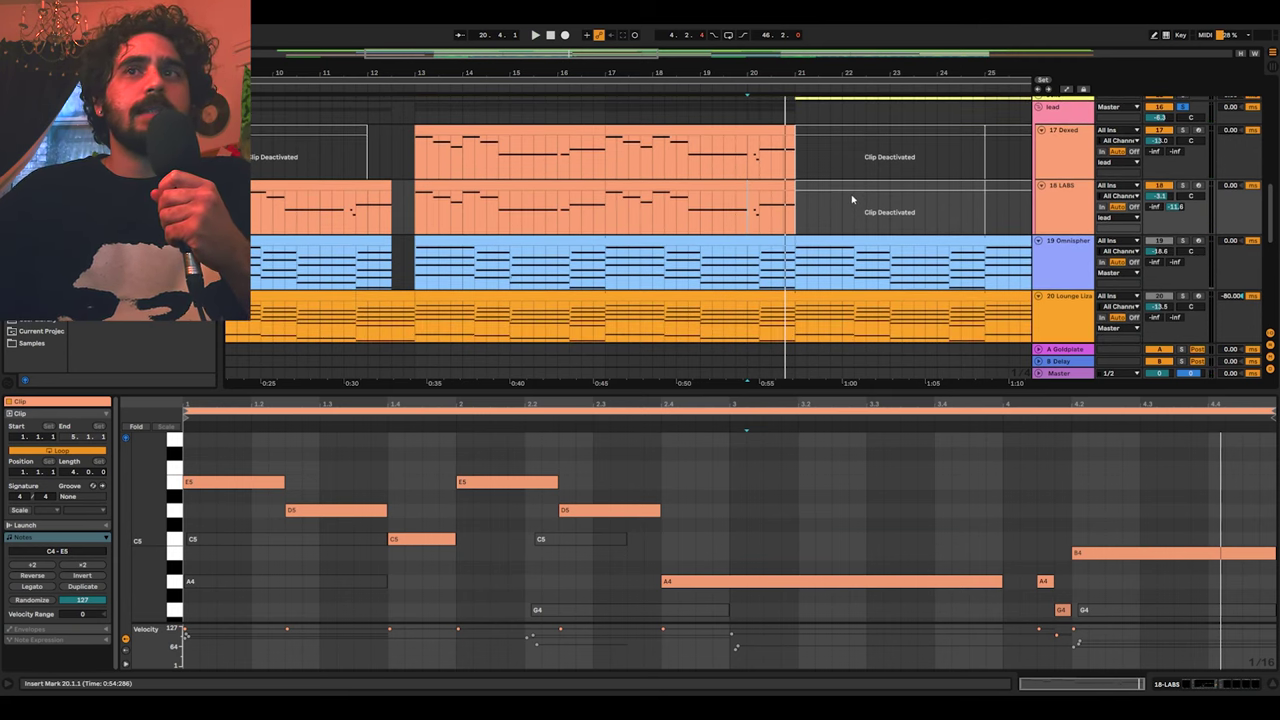
{"action": "scroll", "coordinate": [834, 185], "scroll_direction": "down", "scroll_amount": 5}
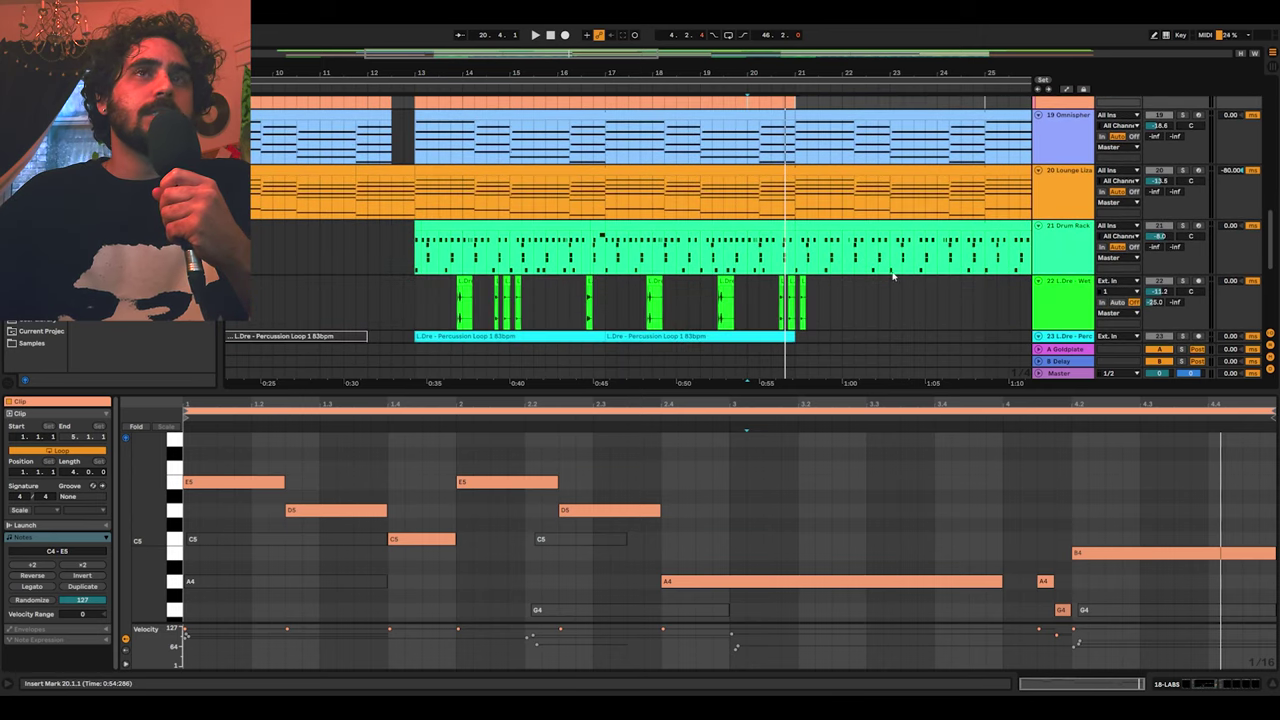
{"action": "scroll", "coordinate": [887, 272], "scroll_direction": "up", "scroll_amount": 8}
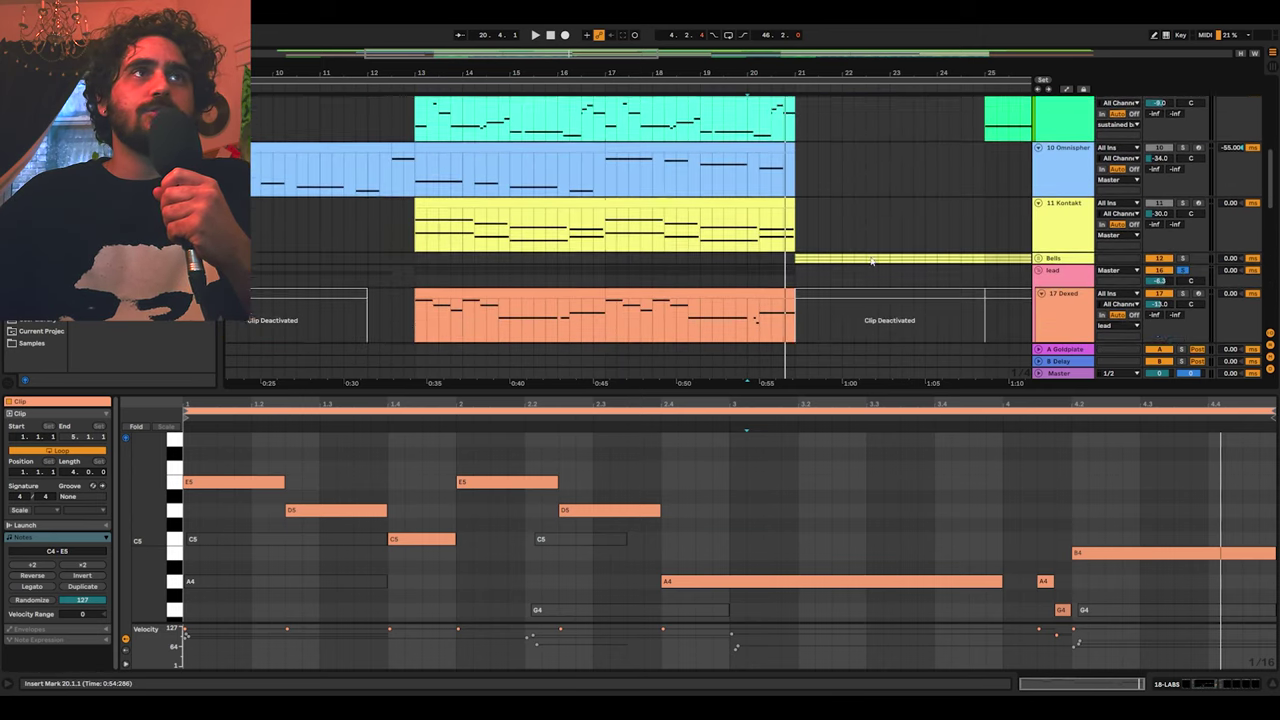
{"action": "left_click", "coordinate": [417, 271]}
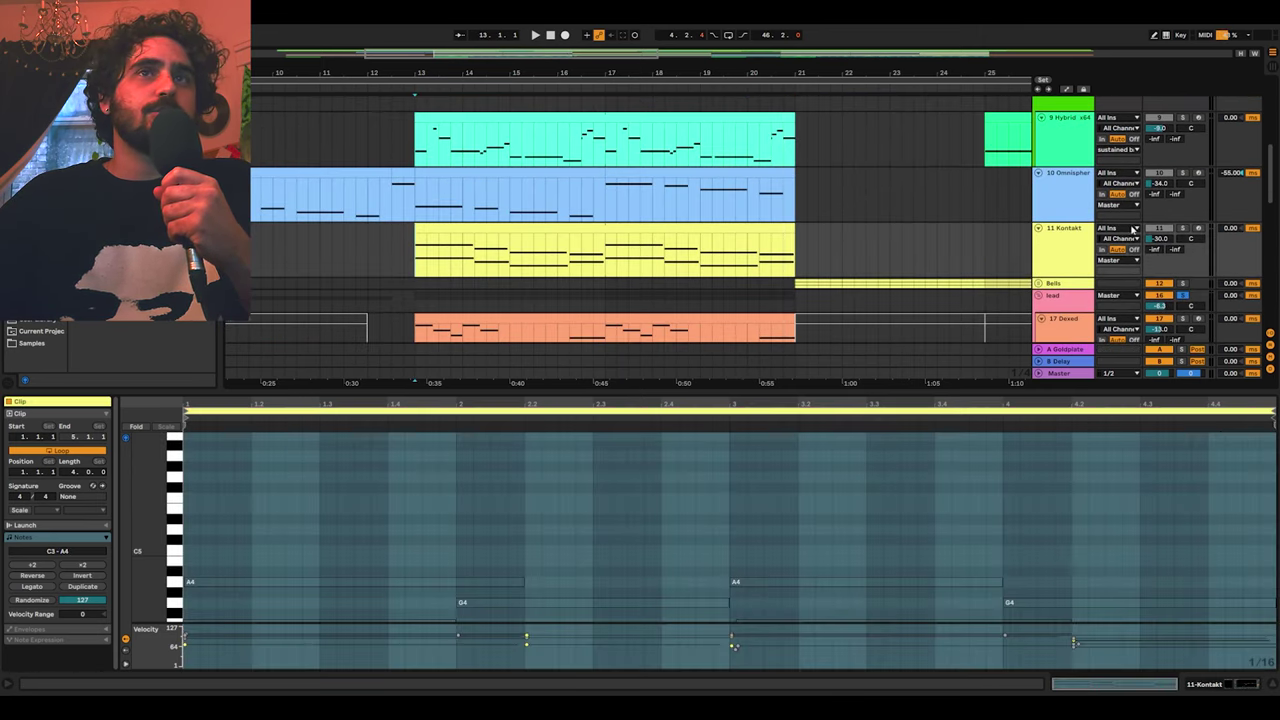
{"action": "key", "text": "space"}
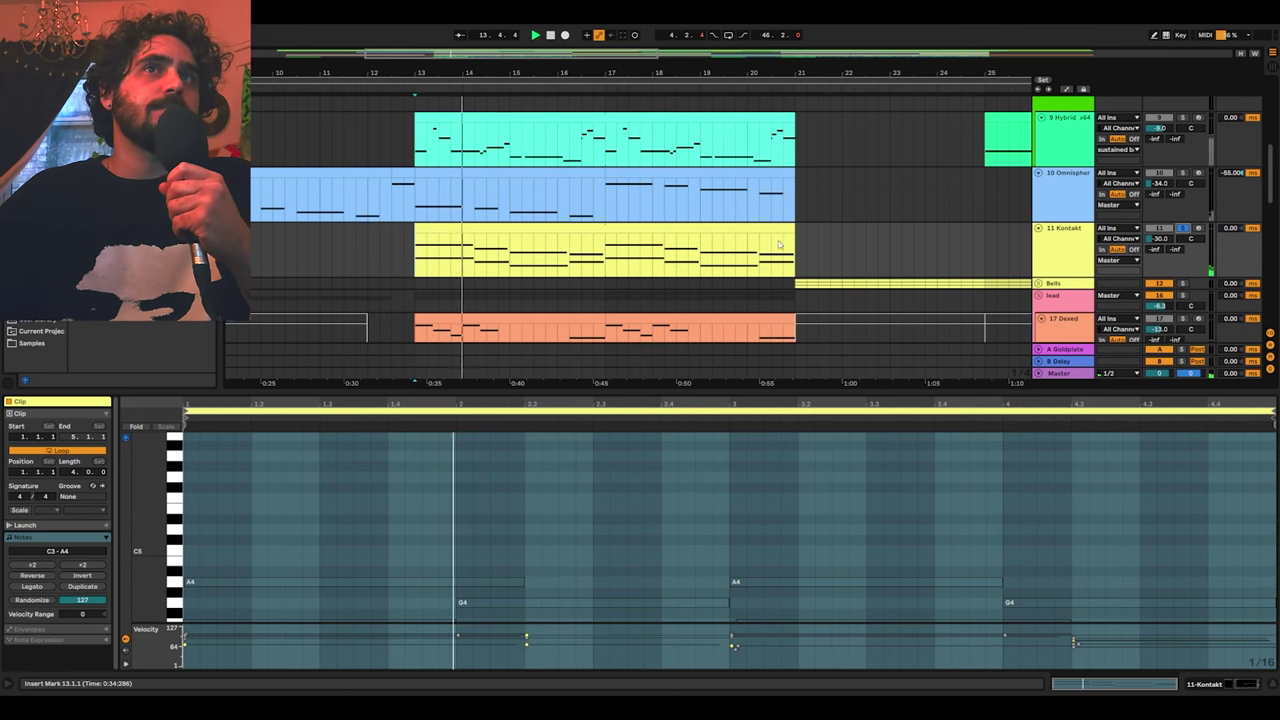
Step: Solo Omnisphere track 10, raise its volume to -16.3 dB to audition it, and return the volume to -34.0 dB
{"action": "left_click_drag", "start_coordinate": [1160, 183], "coordinate": [1160, 176]}
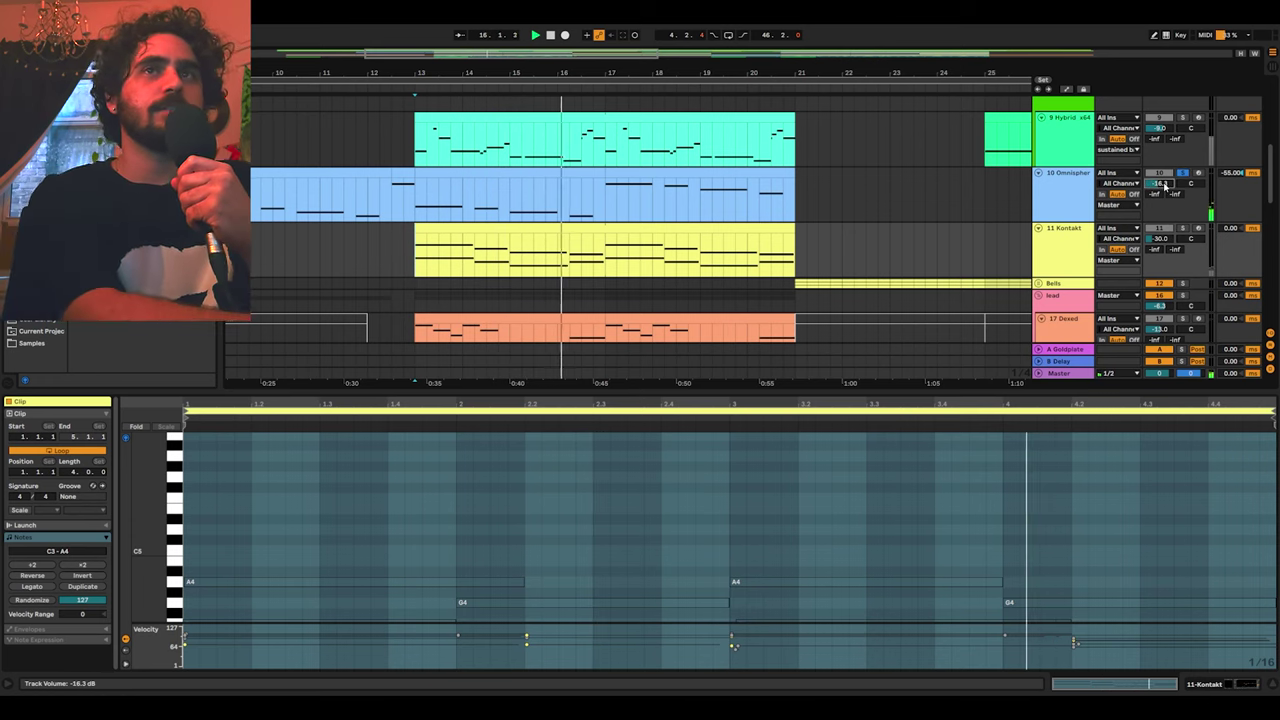
{"action": "left_click_drag", "start_coordinate": [1164, 186], "coordinate": [1164, 191]}
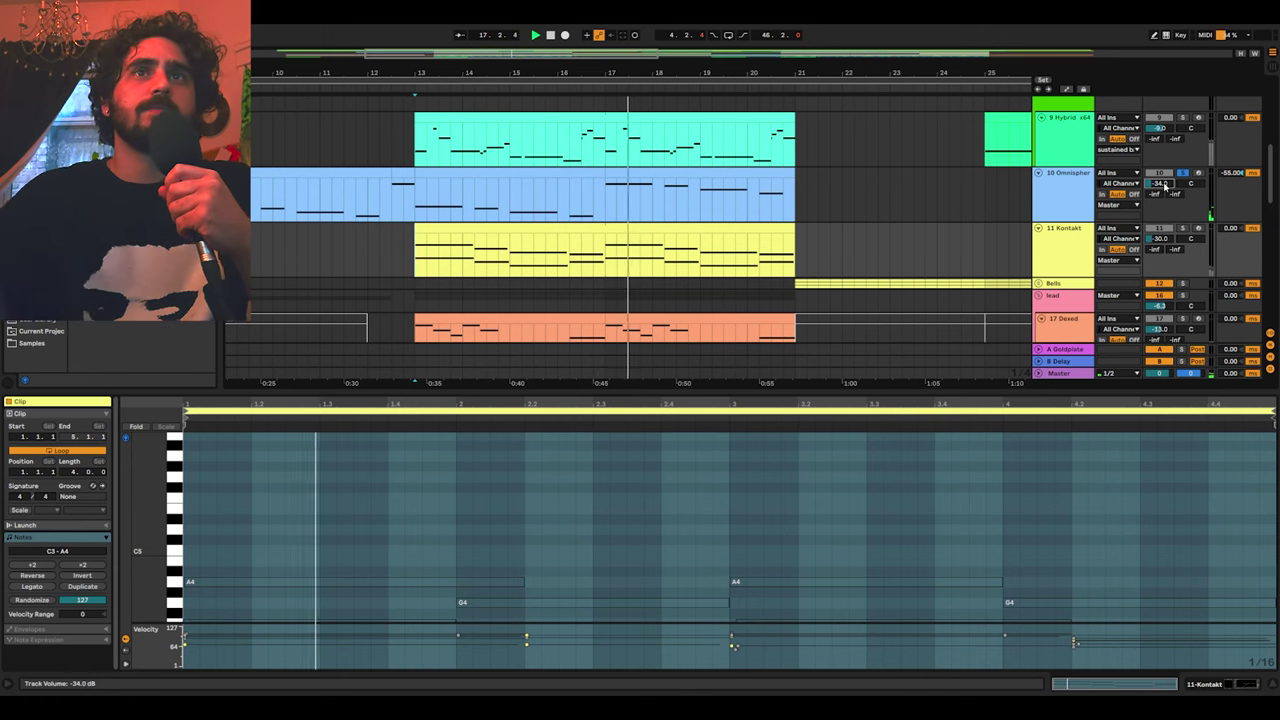
{"action": "left_click_drag", "start_coordinate": [1164, 186], "coordinate": [1164, 204]}
{"action": "scroll", "coordinate": [1270, 182], "scroll_direction": "up", "scroll_amount": 4}
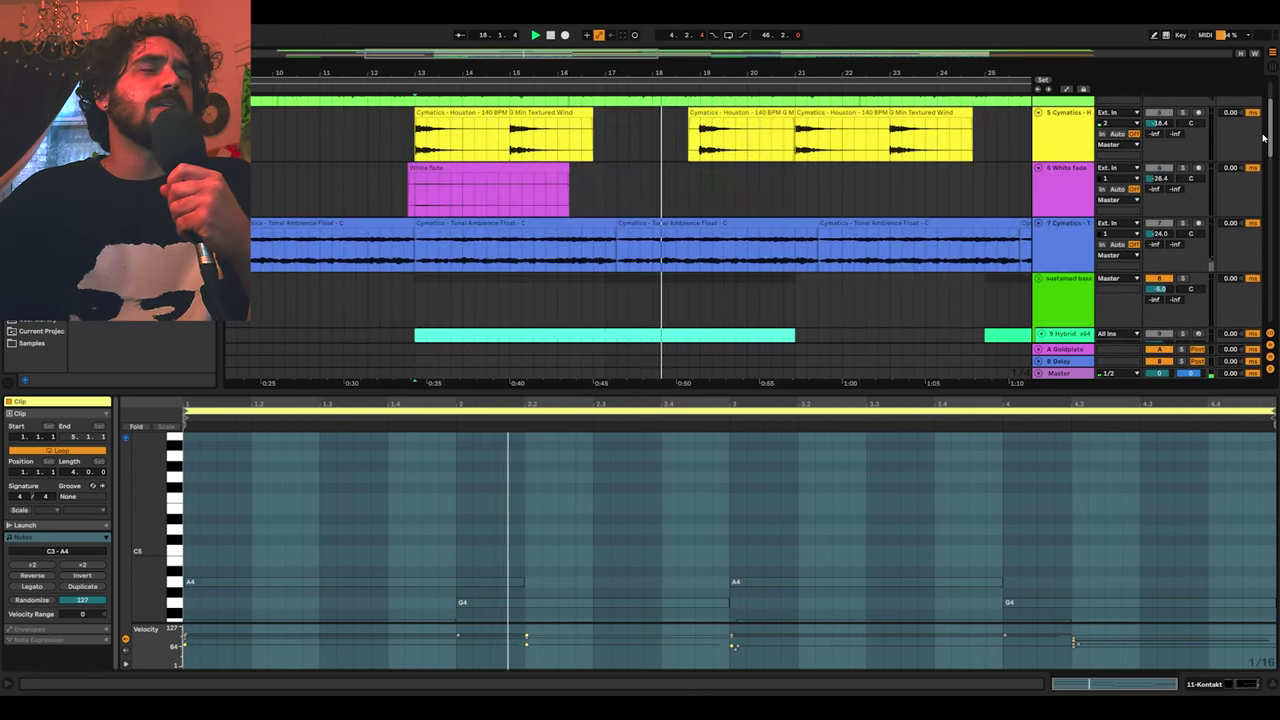
Step: Solo the Tonal Ambience track 7, raise its volume to -9.6 dB to audition it, and undo the volume change
{"action": "left_click", "coordinate": [1183, 224]}
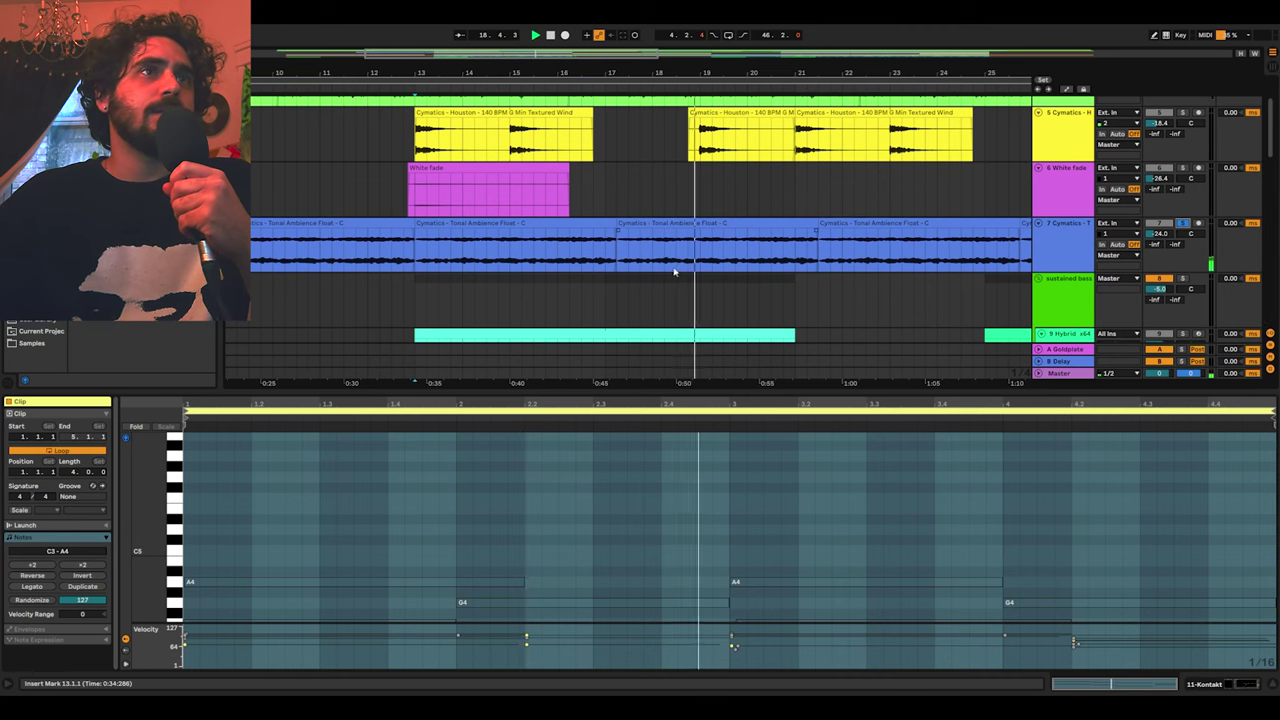
{"action": "left_click_drag", "start_coordinate": [1166, 236], "coordinate": [1166, 222]}
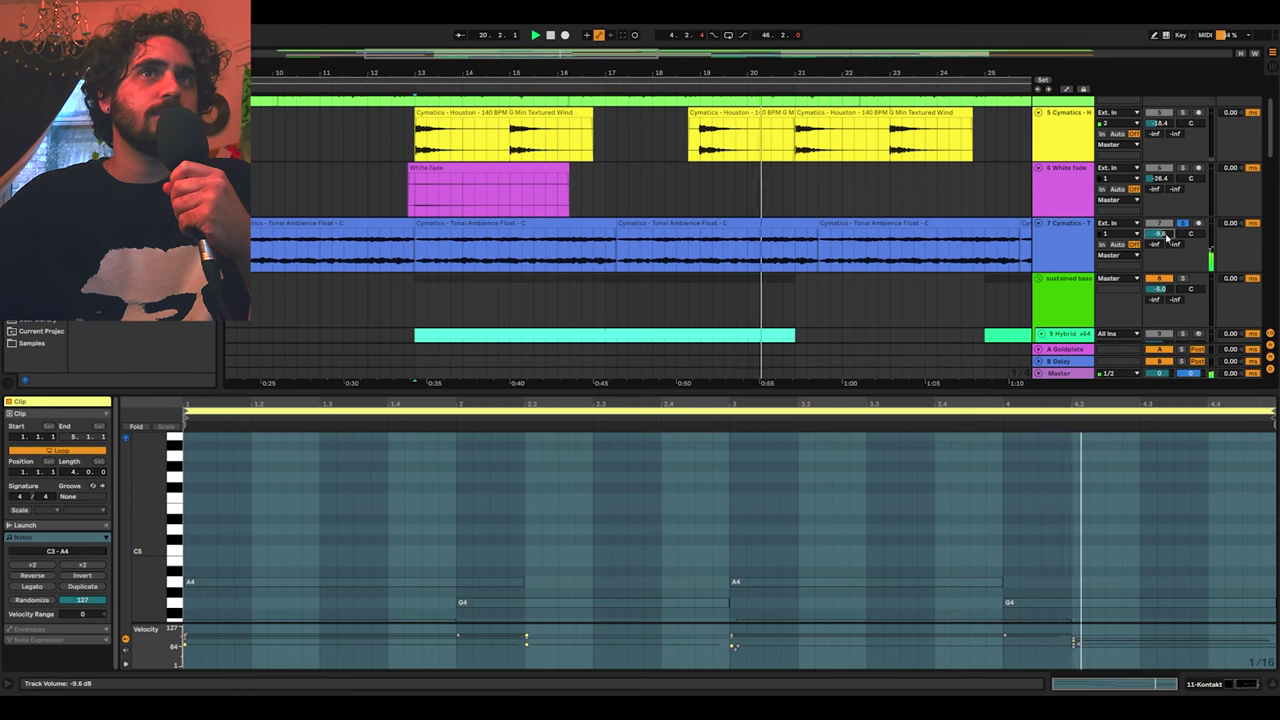
{"action": "key", "text": "ctrl+z"}
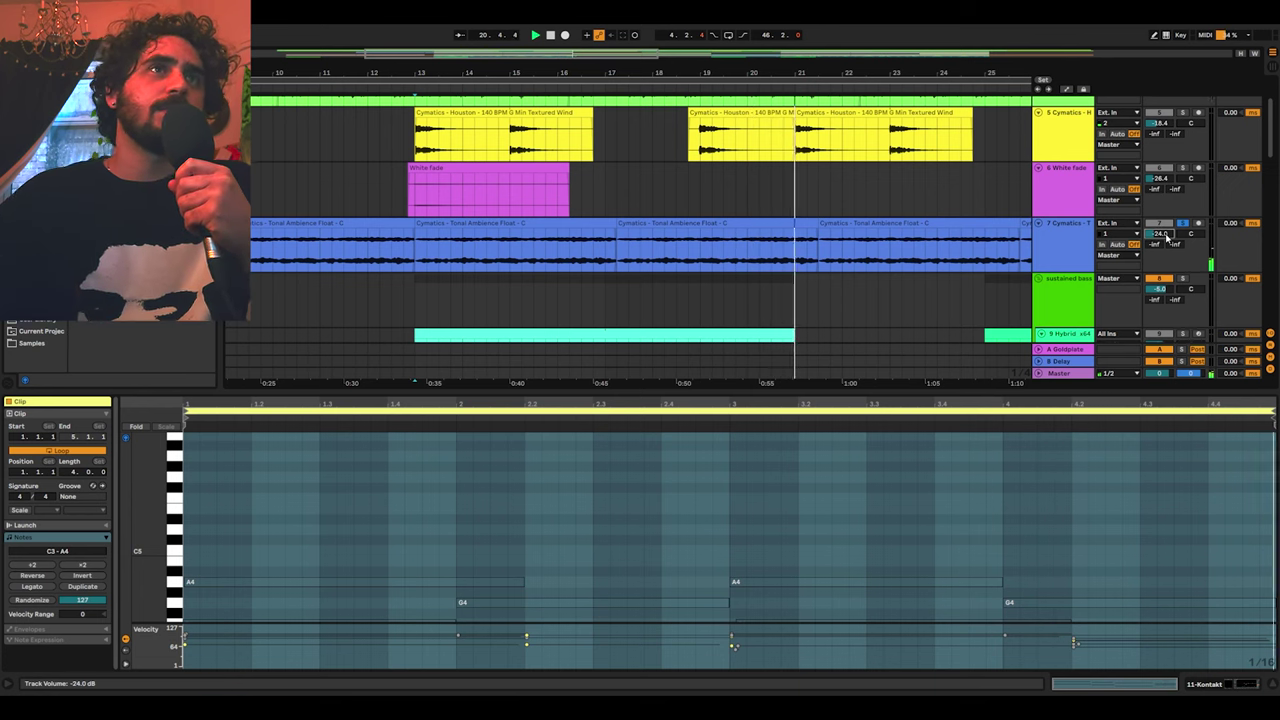
Step: Solo the Textured Wind track 5 and play its clip from bar 23
{"action": "scroll", "coordinate": [955, 245], "scroll_direction": "up", "scroll_amount": 3}
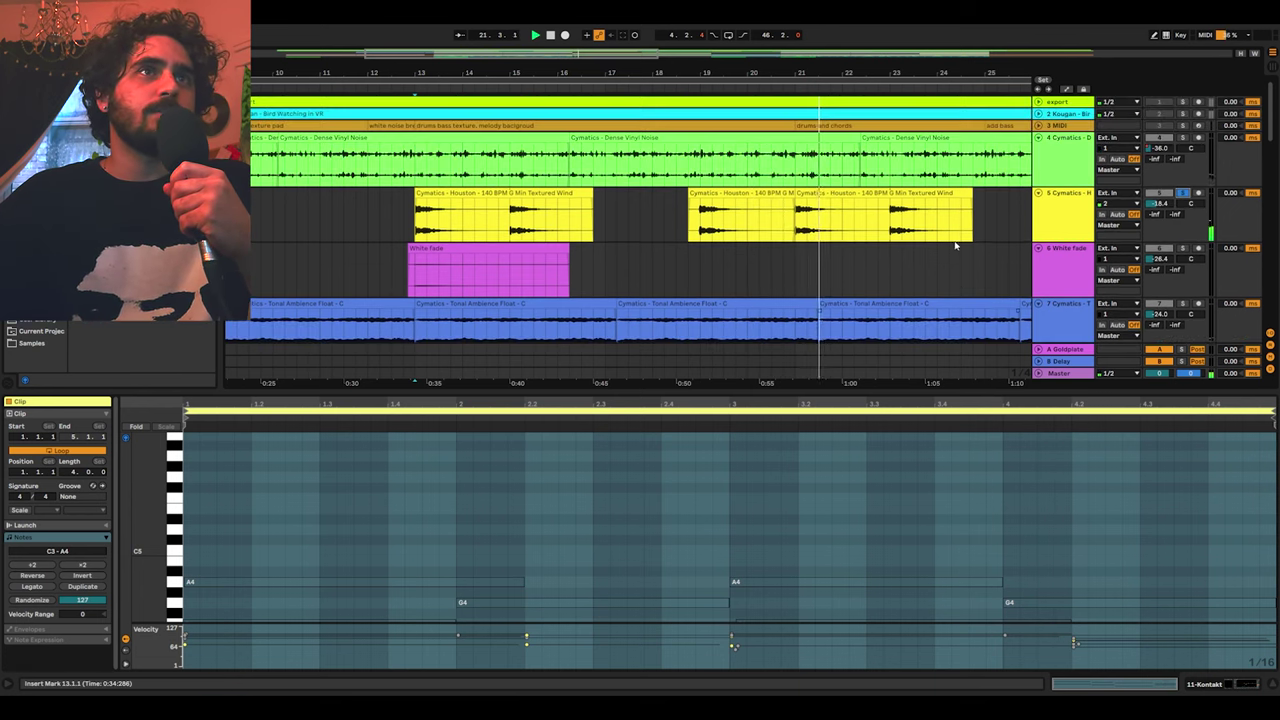
{"action": "left_click", "coordinate": [897, 230]}
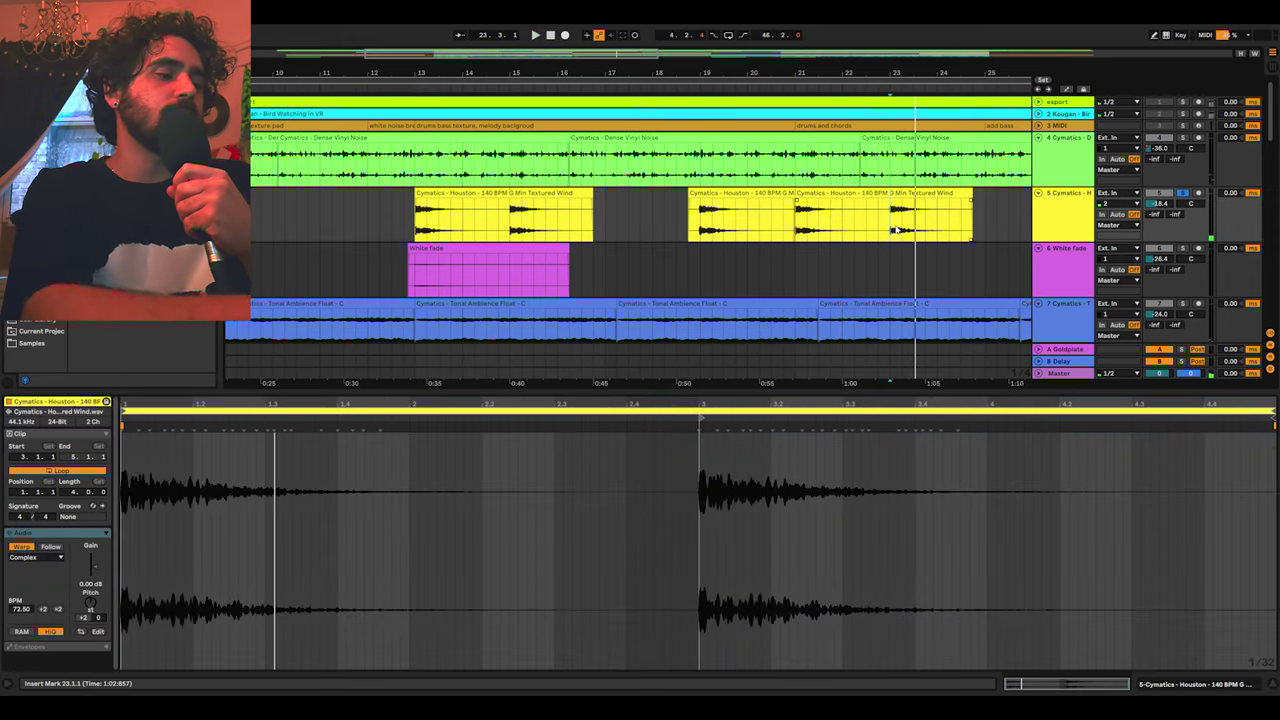
Step: Examine the waveforms of the Dense Vinyl Noise clip and the first White fade clip at bar 13
{"action": "left_click", "coordinate": [906, 172]}
{"action": "scroll", "coordinate": [906, 172], "scroll_direction": "down", "scroll_amount": 1}
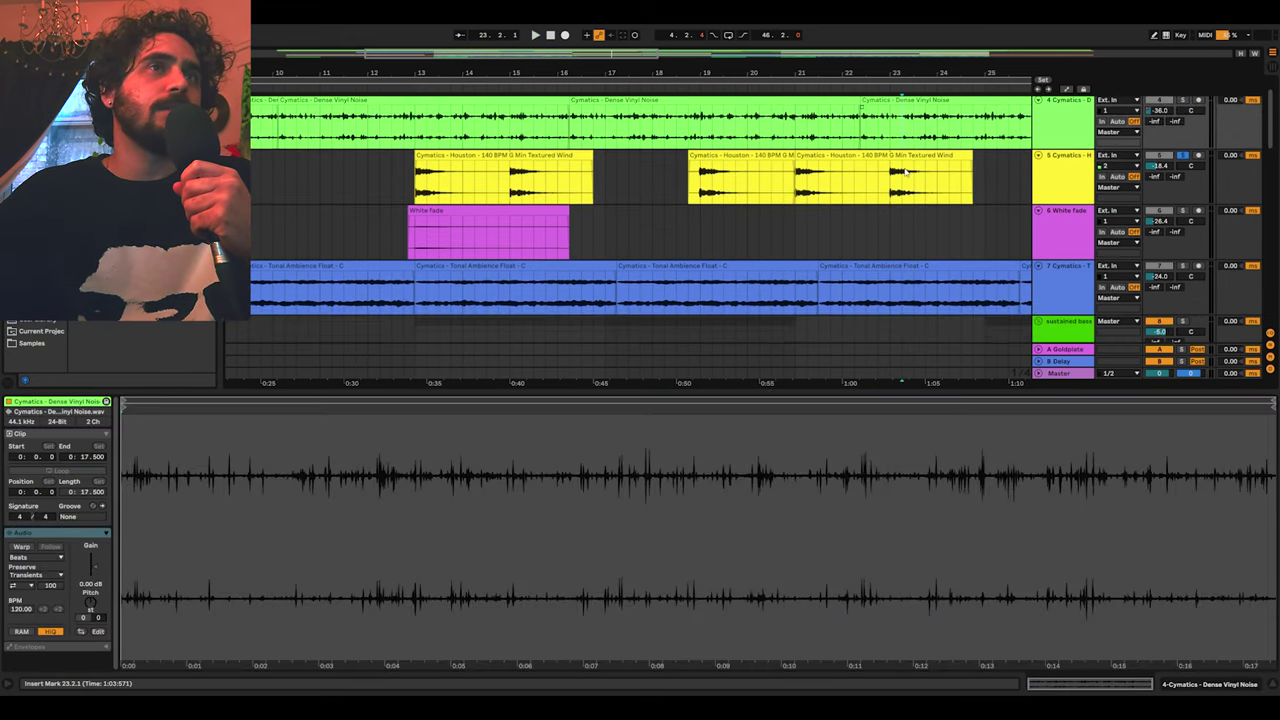
{"action": "scroll", "coordinate": [596, 202], "scroll_direction": "down", "scroll_amount": 1}
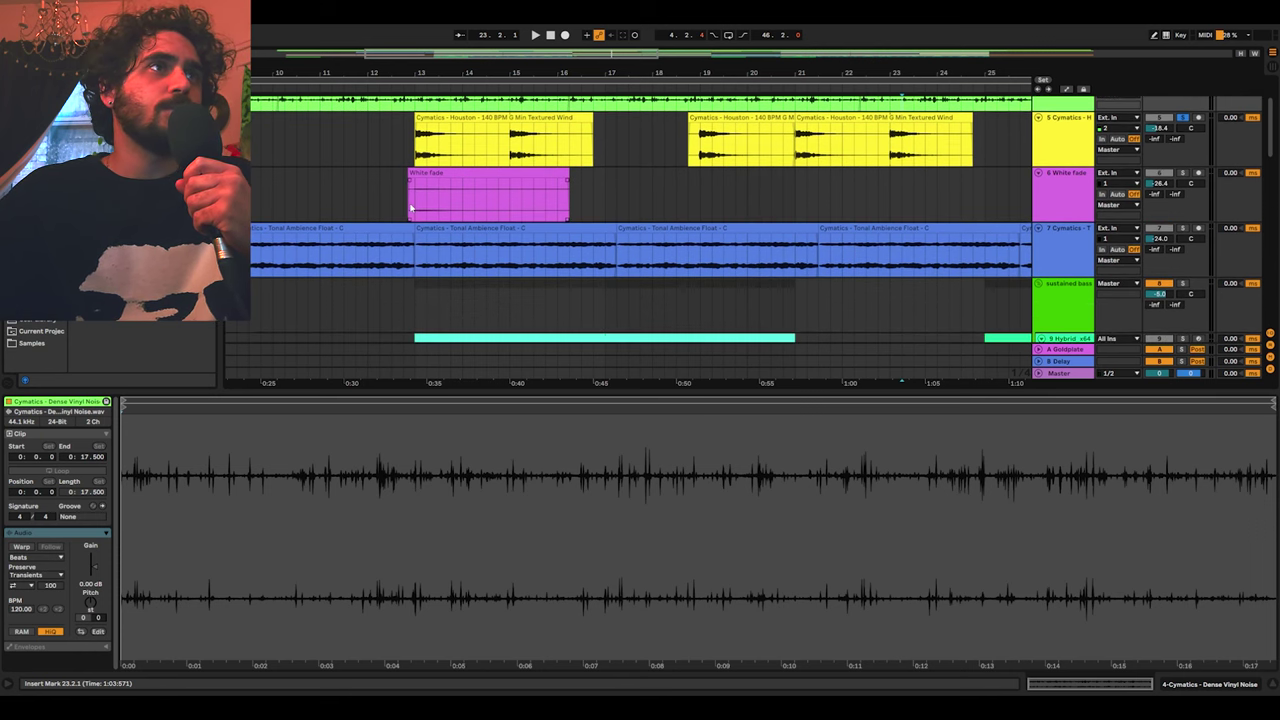
{"action": "left_click", "coordinate": [411, 208]}
{"action": "scroll", "coordinate": [381, 230], "scroll_direction": "down", "scroll_amount": 3}
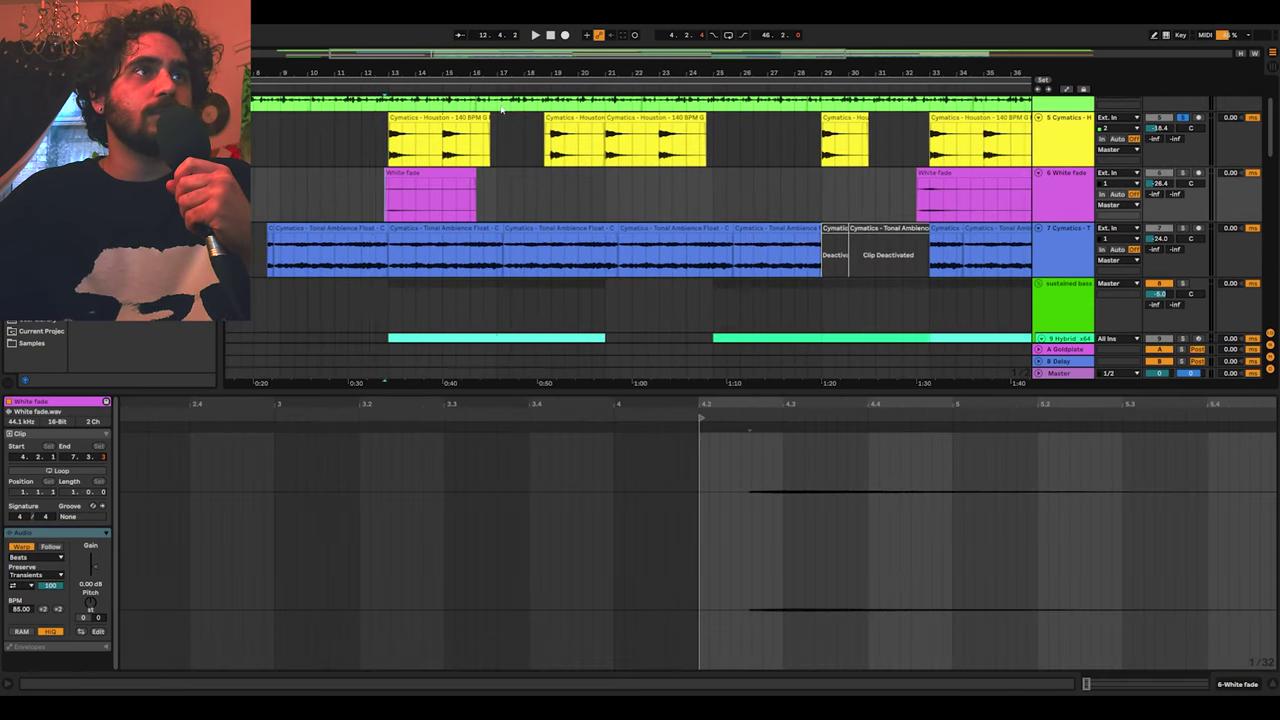
Step: Set the playback start to 4.3.1 and play the full arrangement without any soloed track
{"action": "scroll", "coordinate": [566, 201], "scroll_direction": "down", "scroll_amount": 4}
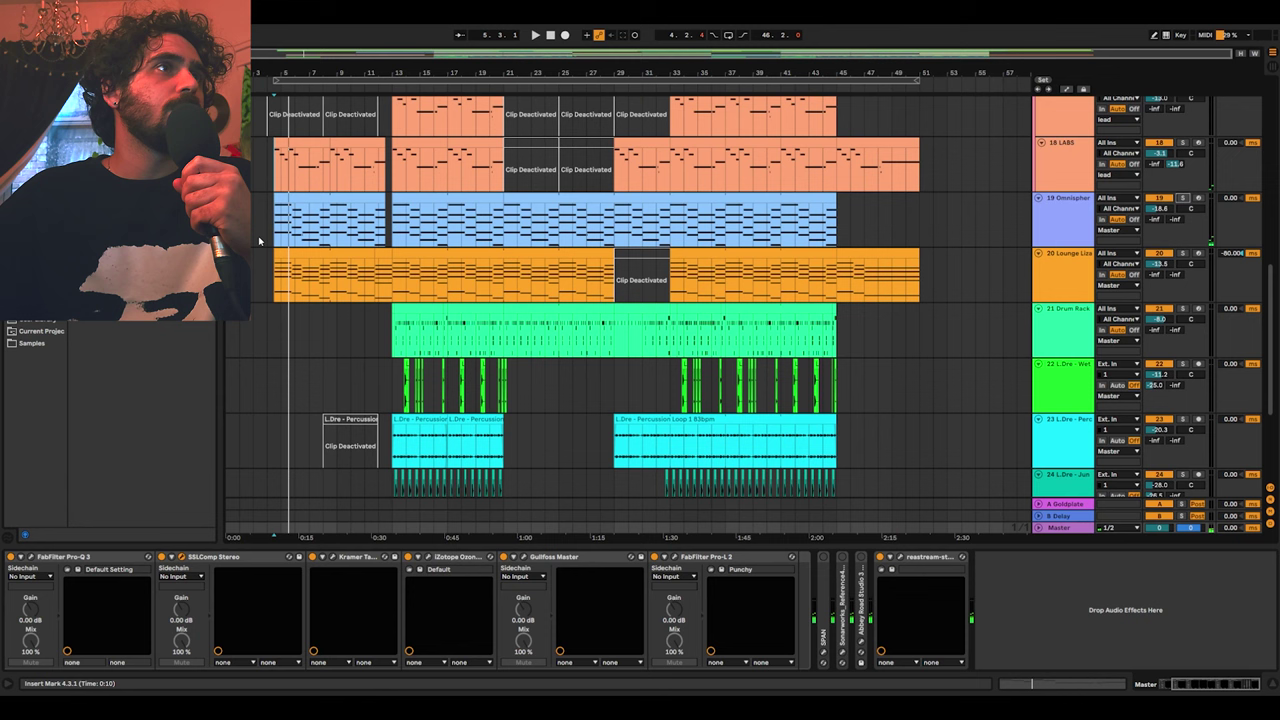
{"action": "left_click", "coordinate": [268, 233]}
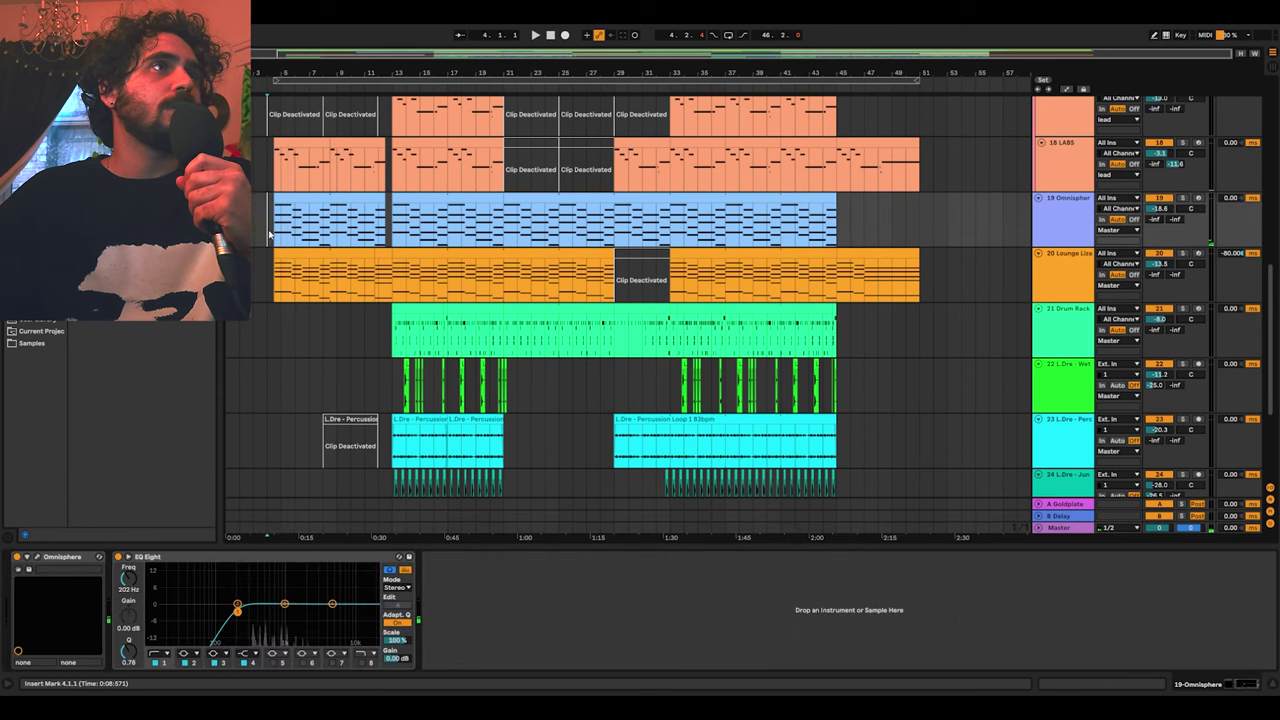
{"action": "left_click_drag", "start_coordinate": [292, 73], "coordinate": [298, 110]}
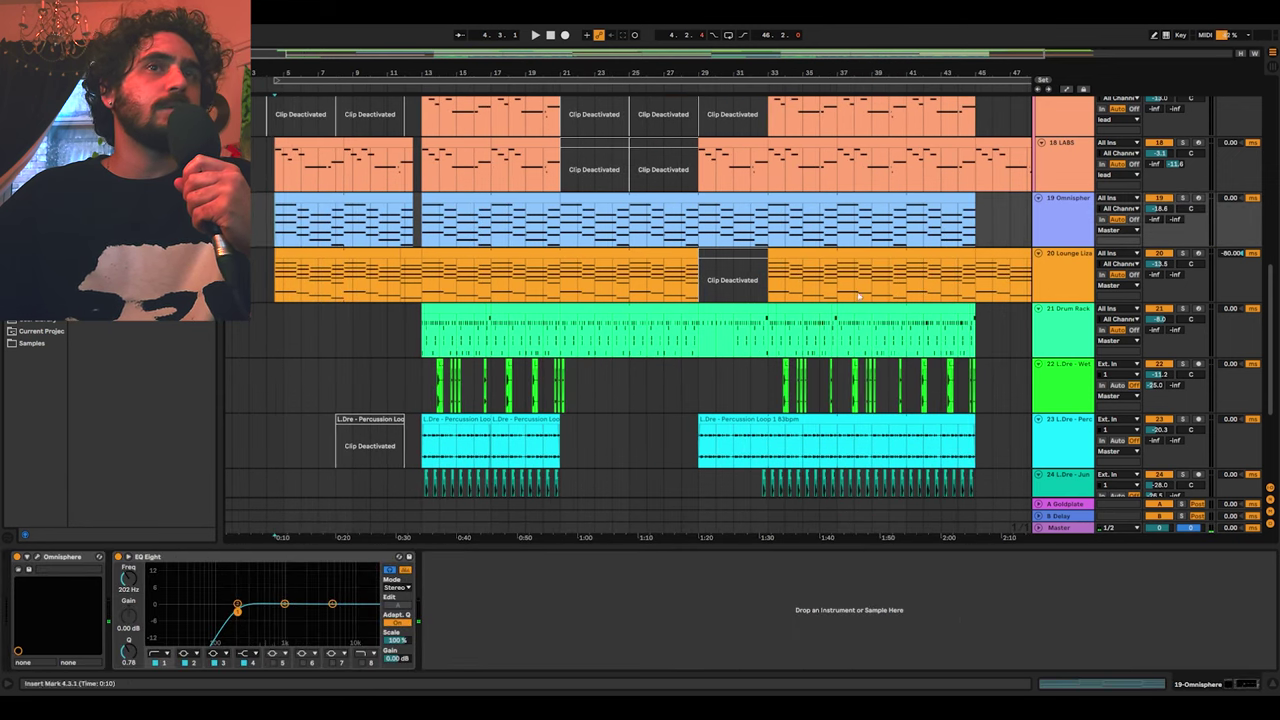
{"action": "left_click_drag", "start_coordinate": [1266, 320], "coordinate": [1274, 250]}
{"action": "scroll", "coordinate": [523, 275], "scroll_direction": "down", "scroll_amount": 5}
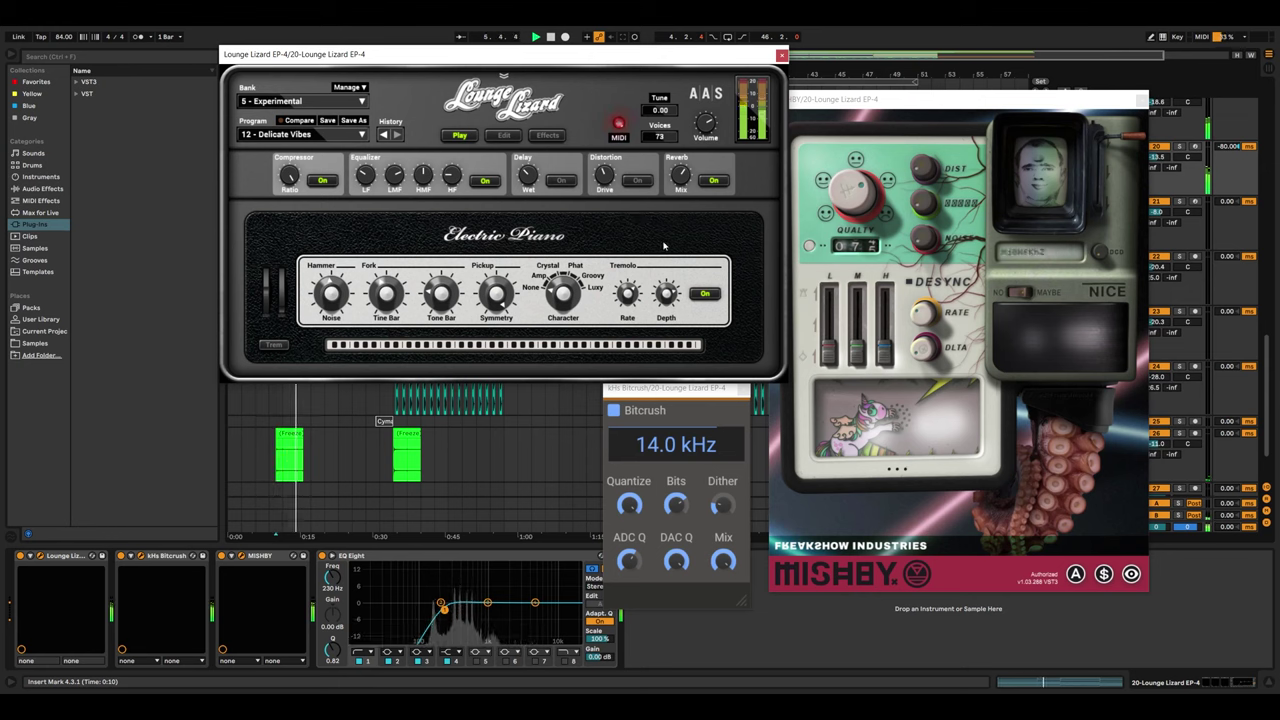
Step: Close the Lounge Lizard, MISHBY and kHs Bitcrush plug-in windows of track 20
{"action": "left_click", "coordinate": [781, 55]}
{"action": "left_click", "coordinate": [1141, 99]}
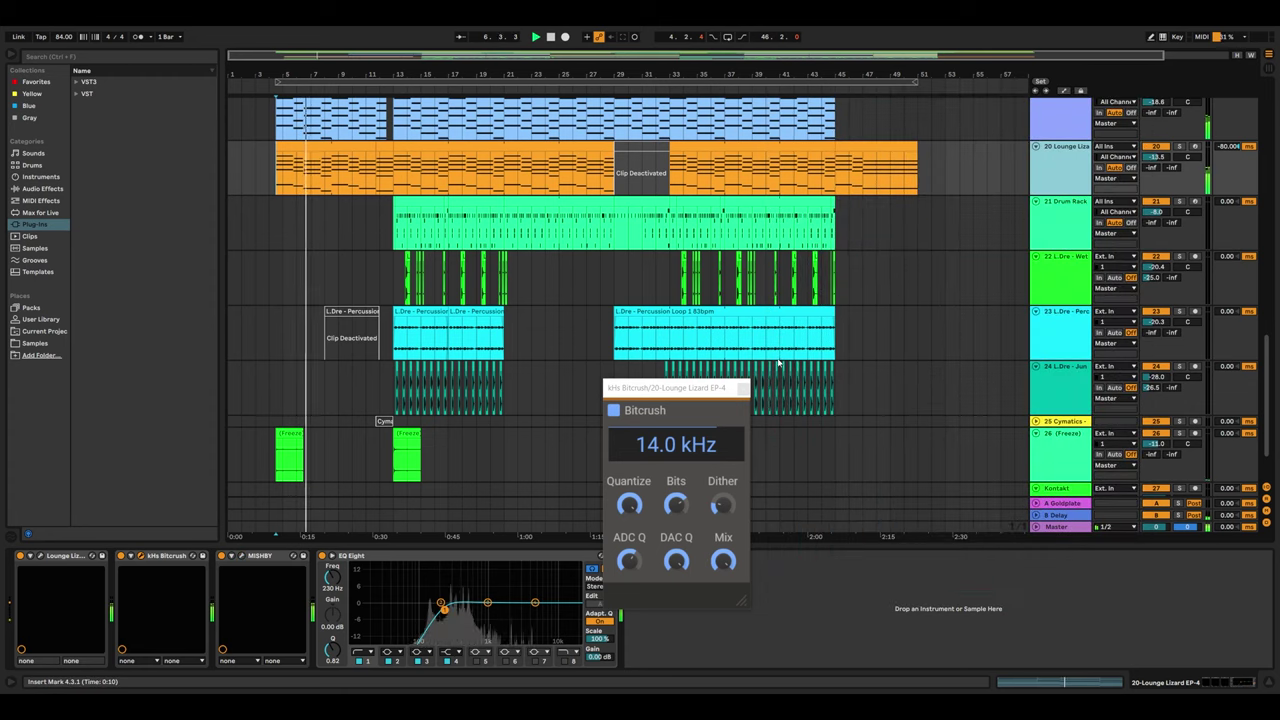
{"action": "left_click", "coordinate": [744, 388]}
Step: Open the Omnisphere instrument on track 19, examine its patch, and close its window
{"action": "scroll", "coordinate": [1020, 210], "scroll_direction": "up", "scroll_amount": 3}
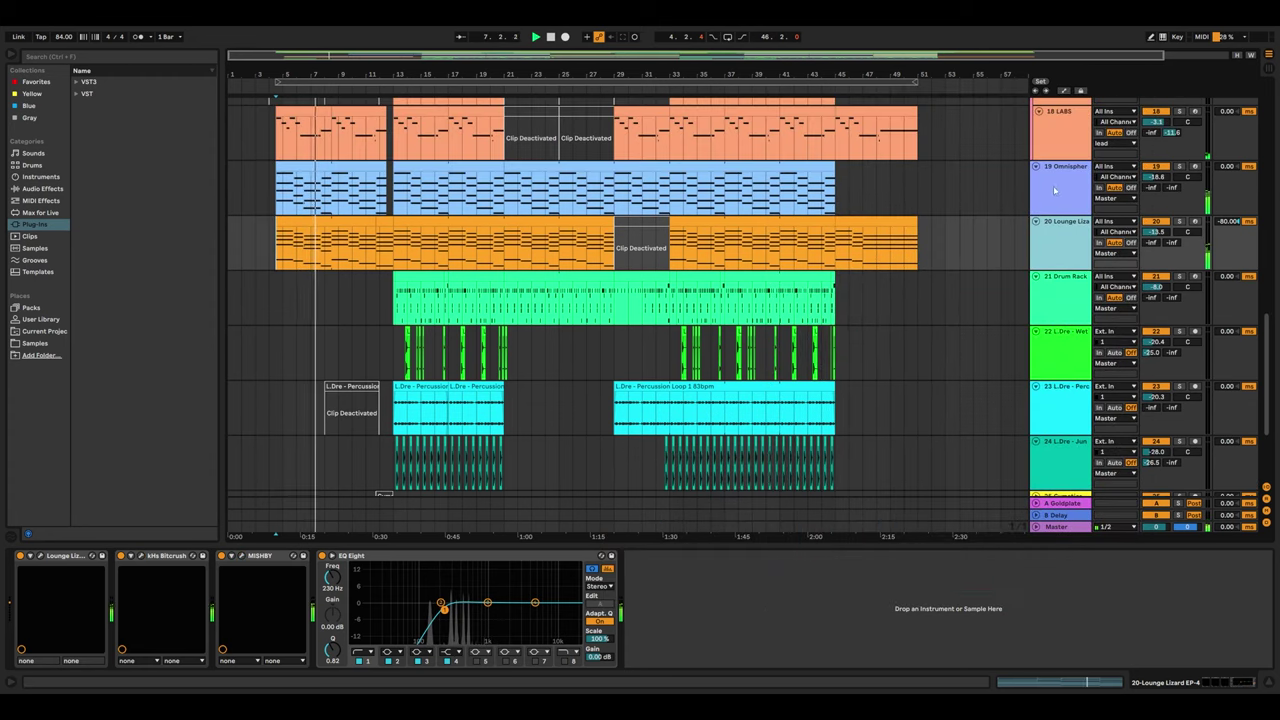
{"action": "left_click", "coordinate": [1054, 190]}
{"action": "left_click", "coordinate": [39, 555]}
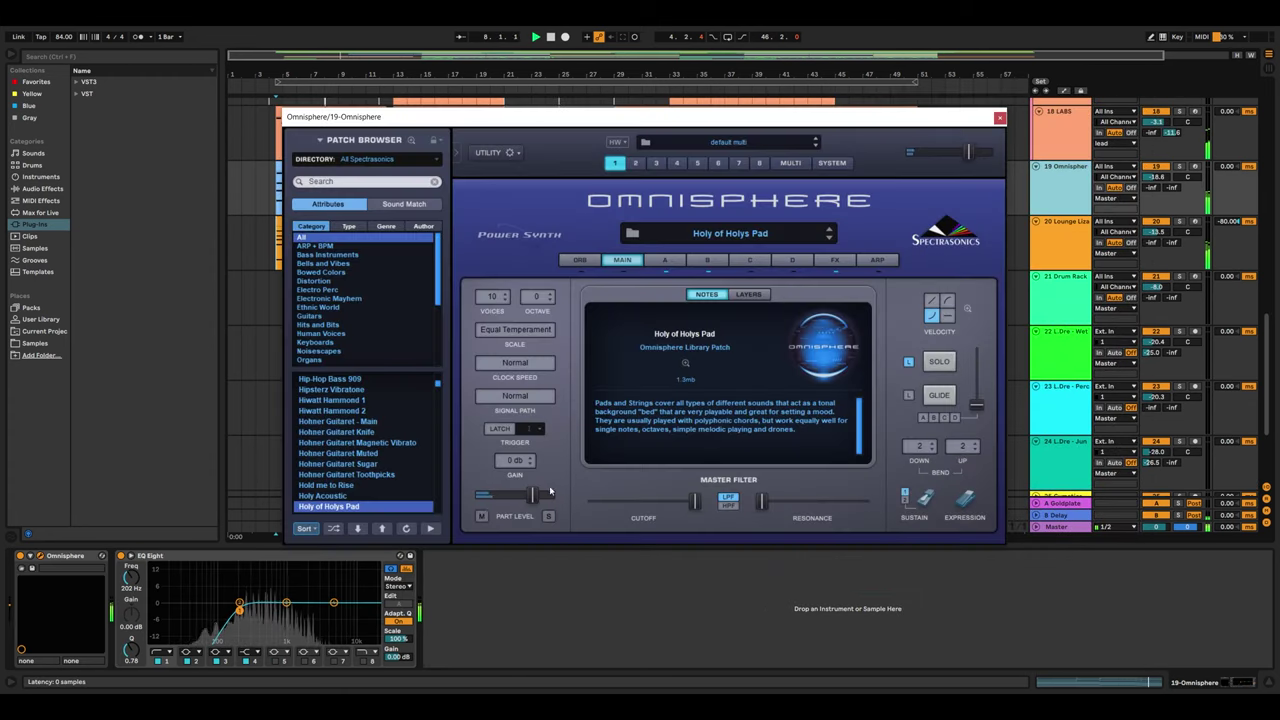
{"action": "left_click", "coordinate": [999, 119]}
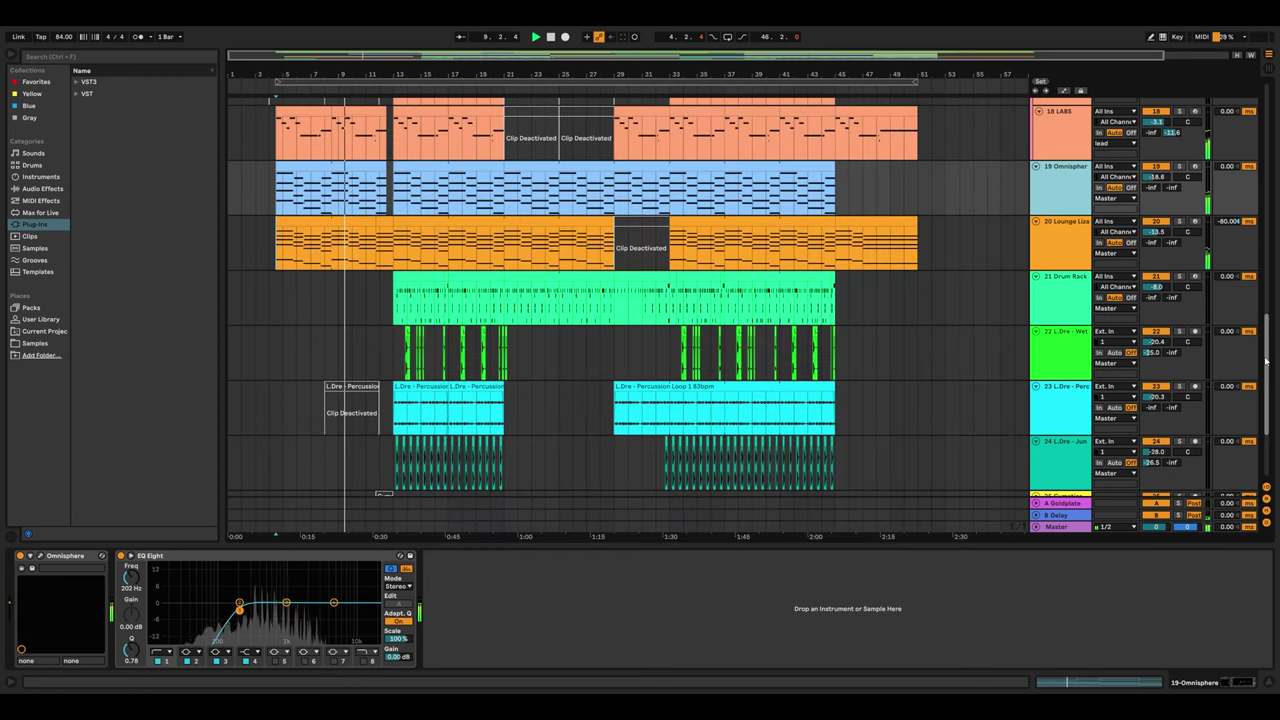
Step: Open the LABS instrument on track 18, examine its preset, and close its window
{"action": "left_click_drag", "start_coordinate": [1266, 360], "coordinate": [1266, 308]}
{"action": "left_click", "coordinate": [1060, 300]}
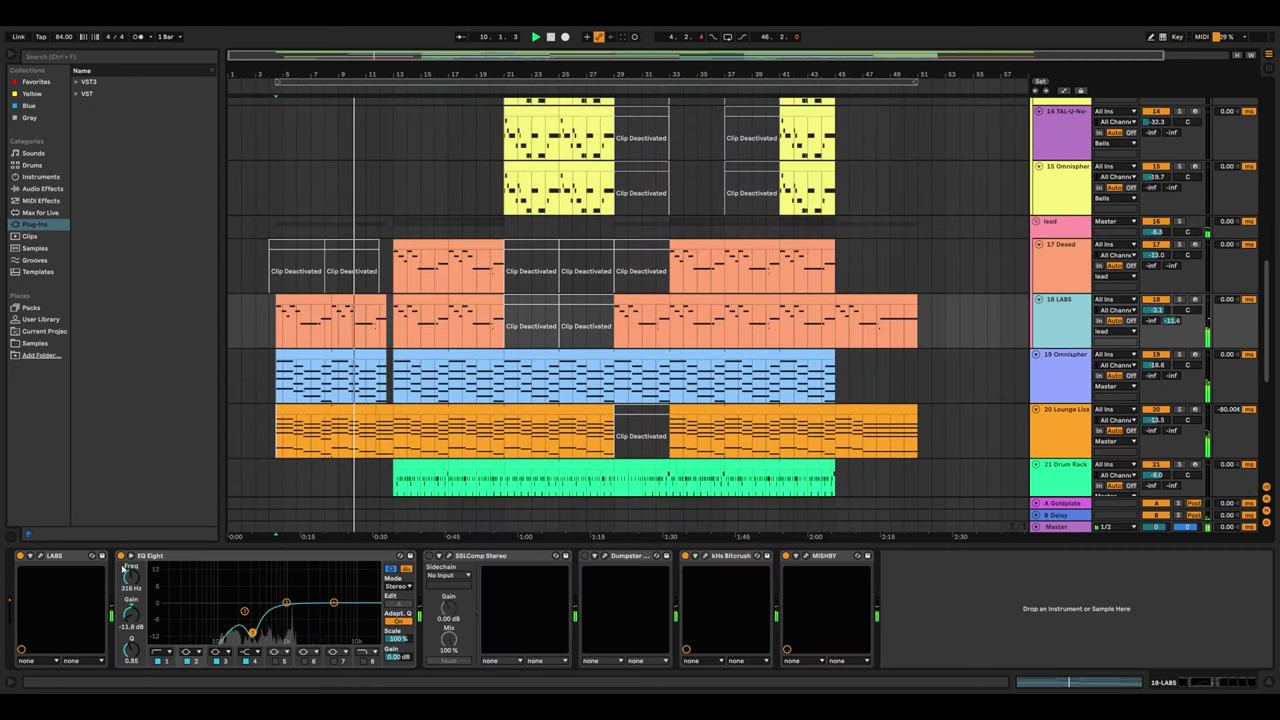
{"action": "left_click", "coordinate": [42, 558]}
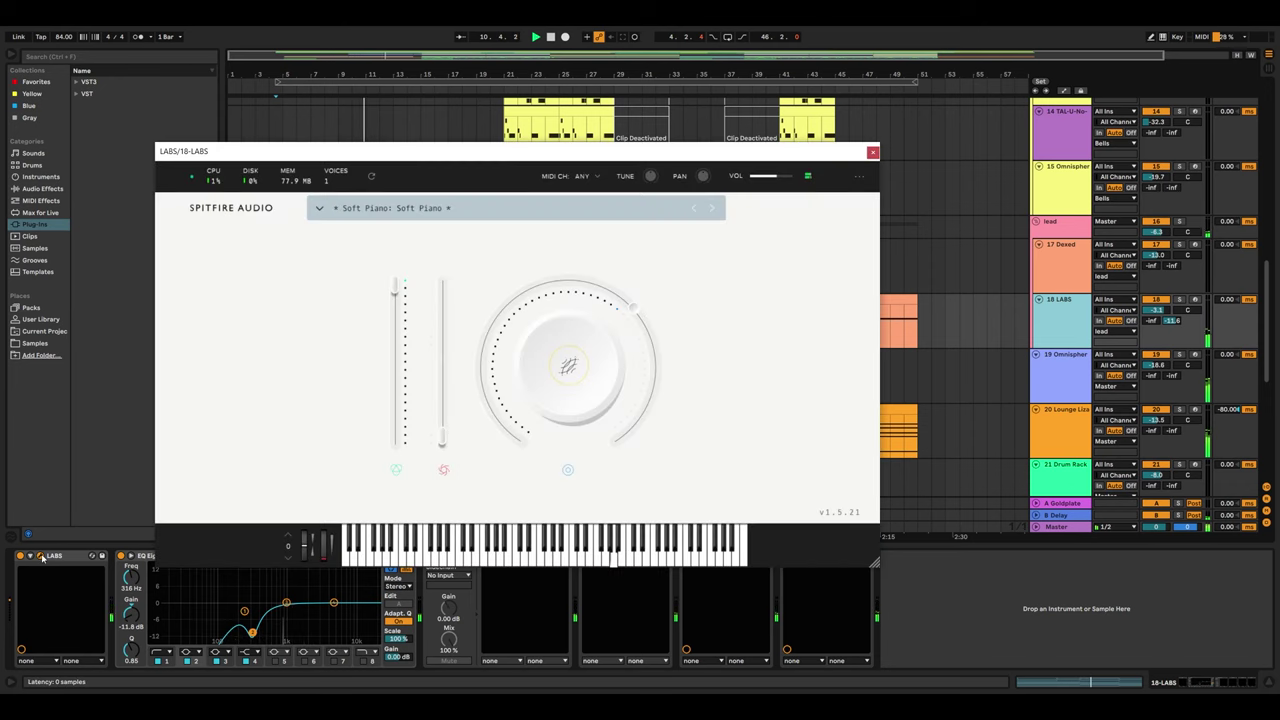
{"action": "left_click", "coordinate": [42, 558]}
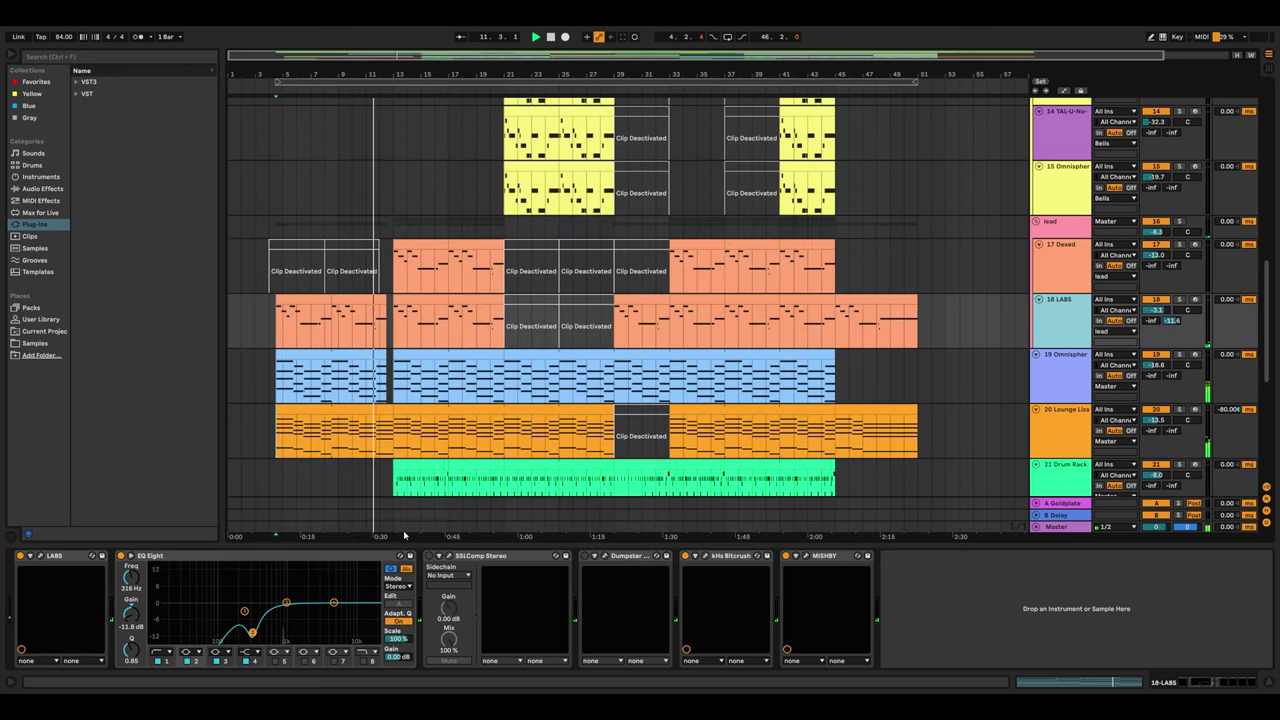
Step: Open the Hybrid synth on track 9 and examine its bass preset and settings
{"action": "scroll", "coordinate": [1258, 243], "scroll_direction": "up", "scroll_amount": 4}
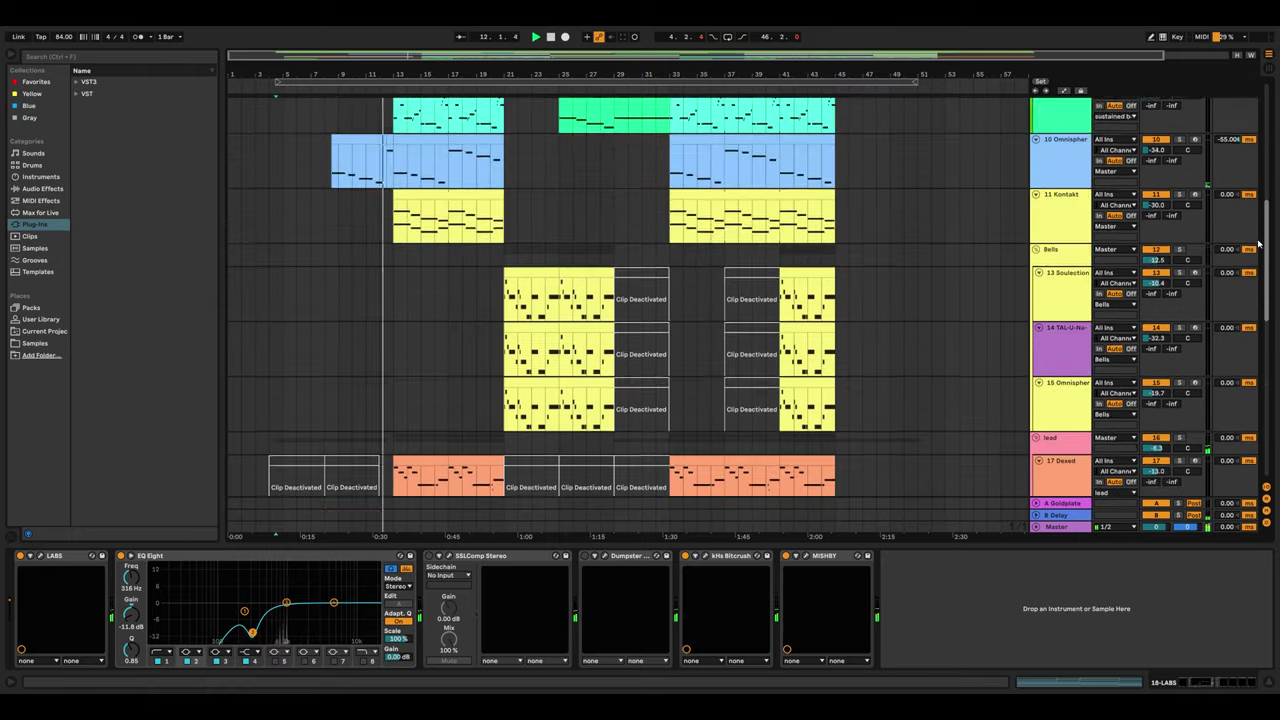
{"action": "scroll", "coordinate": [1258, 243], "scroll_direction": "up", "scroll_amount": 4}
{"action": "left_click", "coordinate": [1063, 329]}
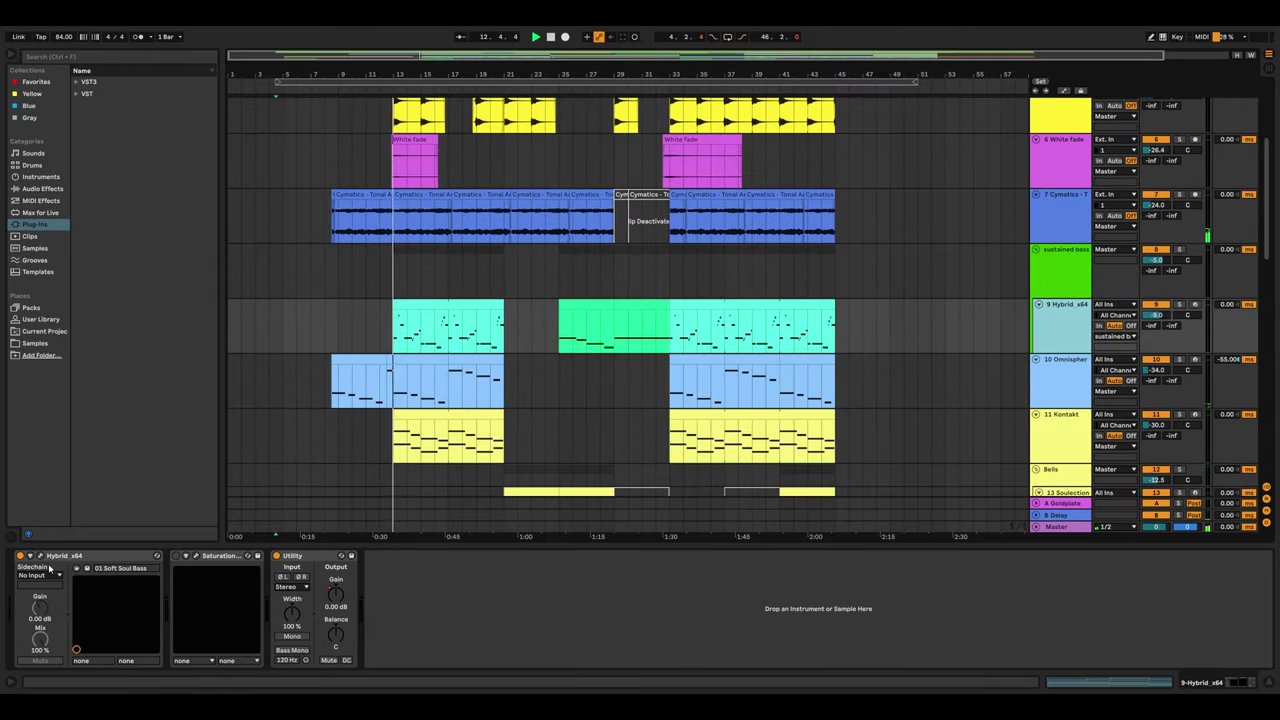
{"action": "left_click", "coordinate": [40, 557]}
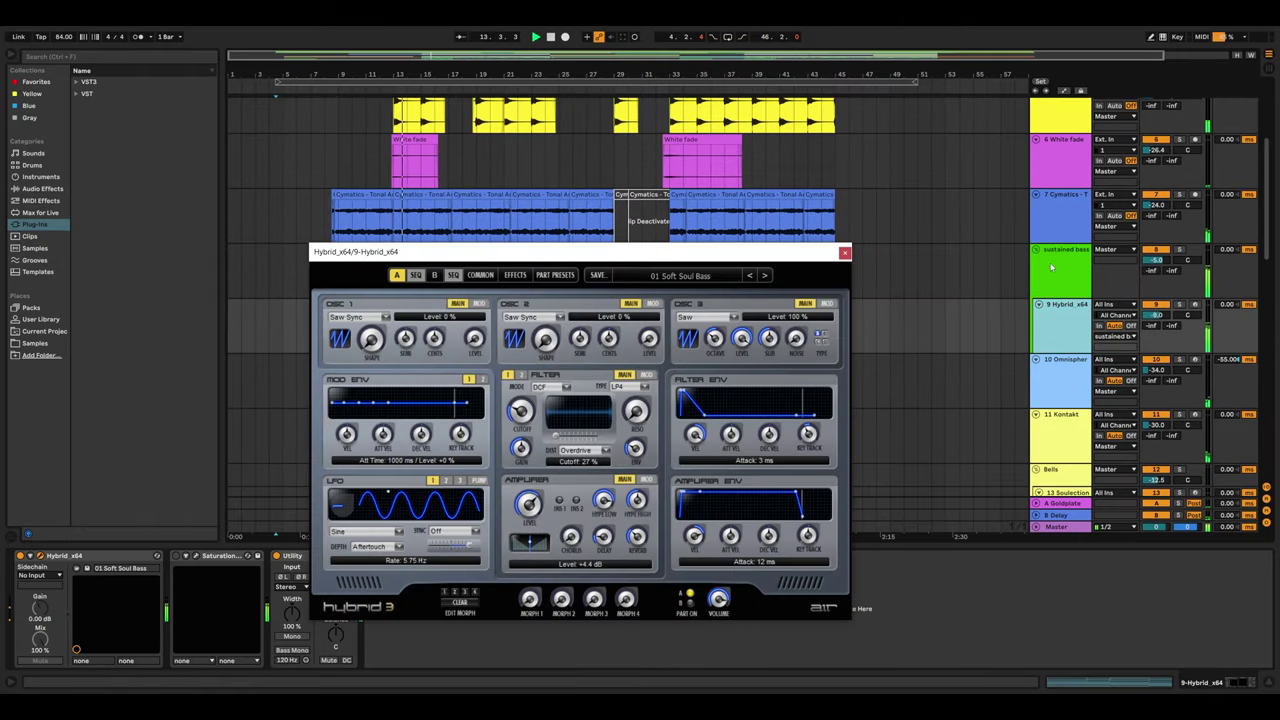
Step: Examine the FabFilter Pro-Q 3 curve and the KNOCK settings on the sustained bass group, closing each window
{"action": "left_click", "coordinate": [1051, 266]}
{"action": "left_click", "coordinate": [40, 557]}
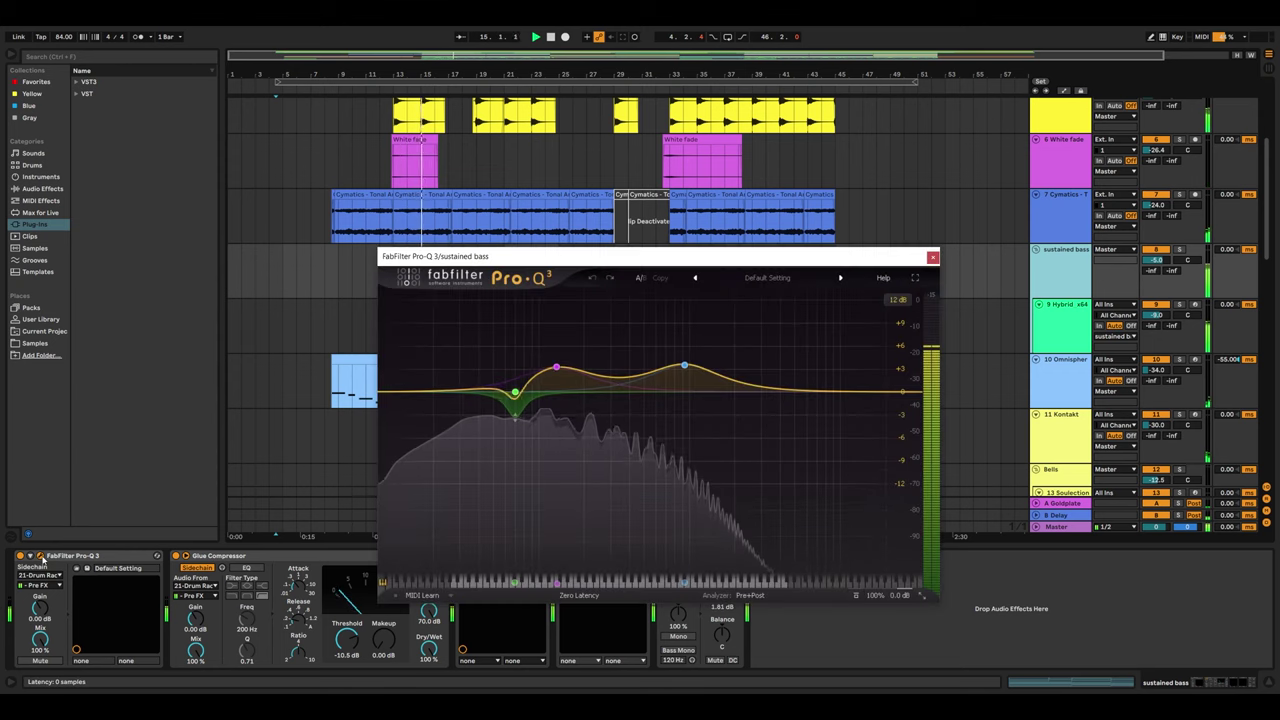
{"action": "left_click", "coordinate": [41, 558]}
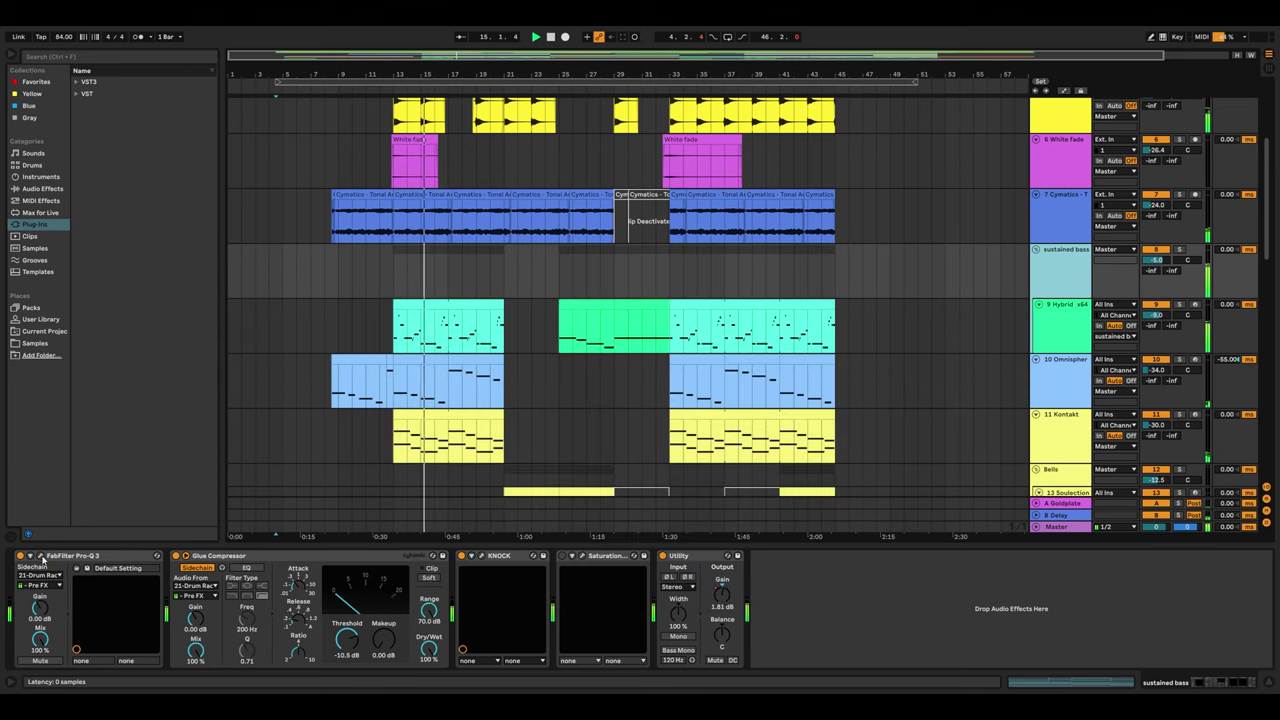
{"action": "left_click", "coordinate": [481, 557]}
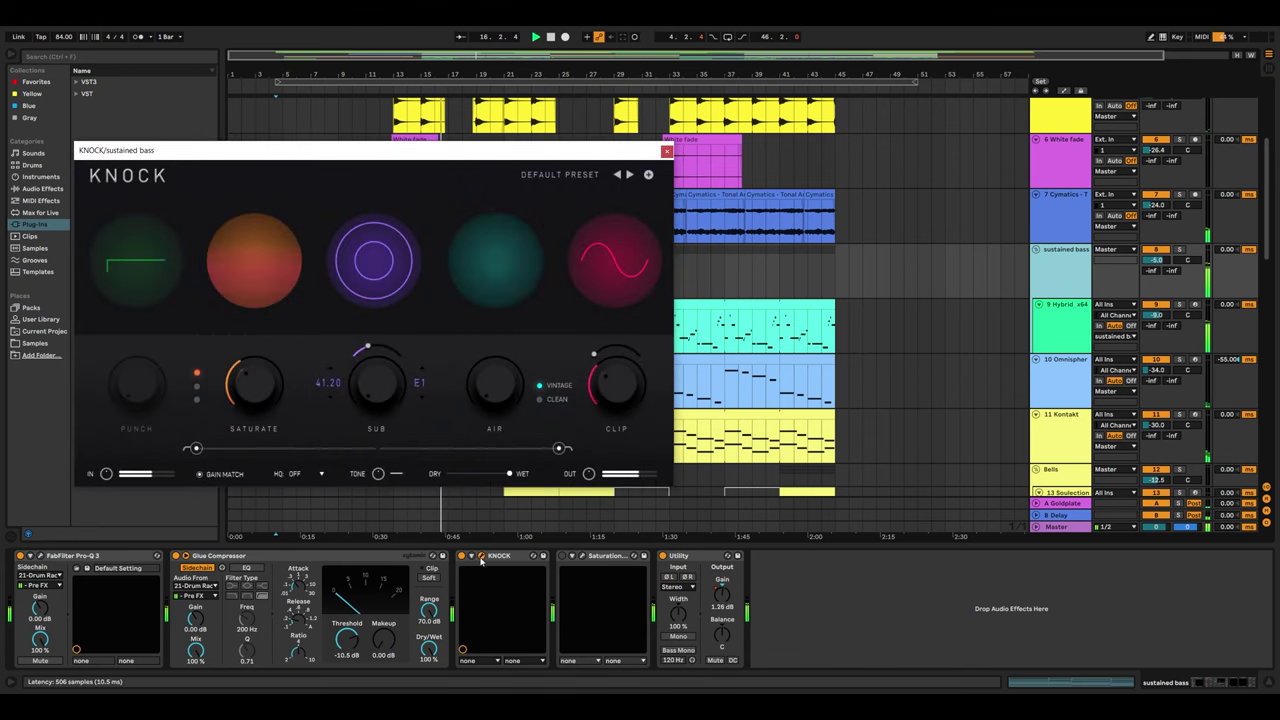
{"action": "left_click", "coordinate": [481, 557]}
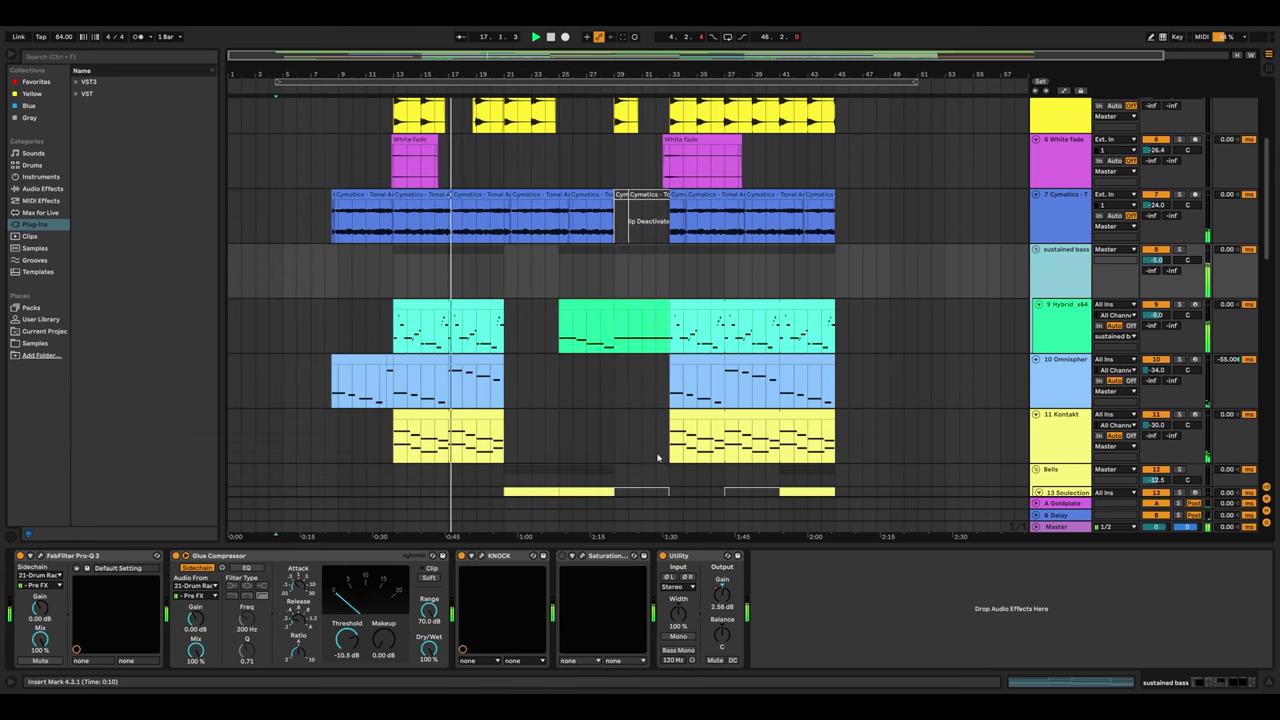
Step: Show the device chain of the SoulectionMarimba track 13 in the Bells group and examine its instrument and effects
{"action": "scroll", "coordinate": [603, 490], "scroll_direction": "down", "scroll_amount": 3}
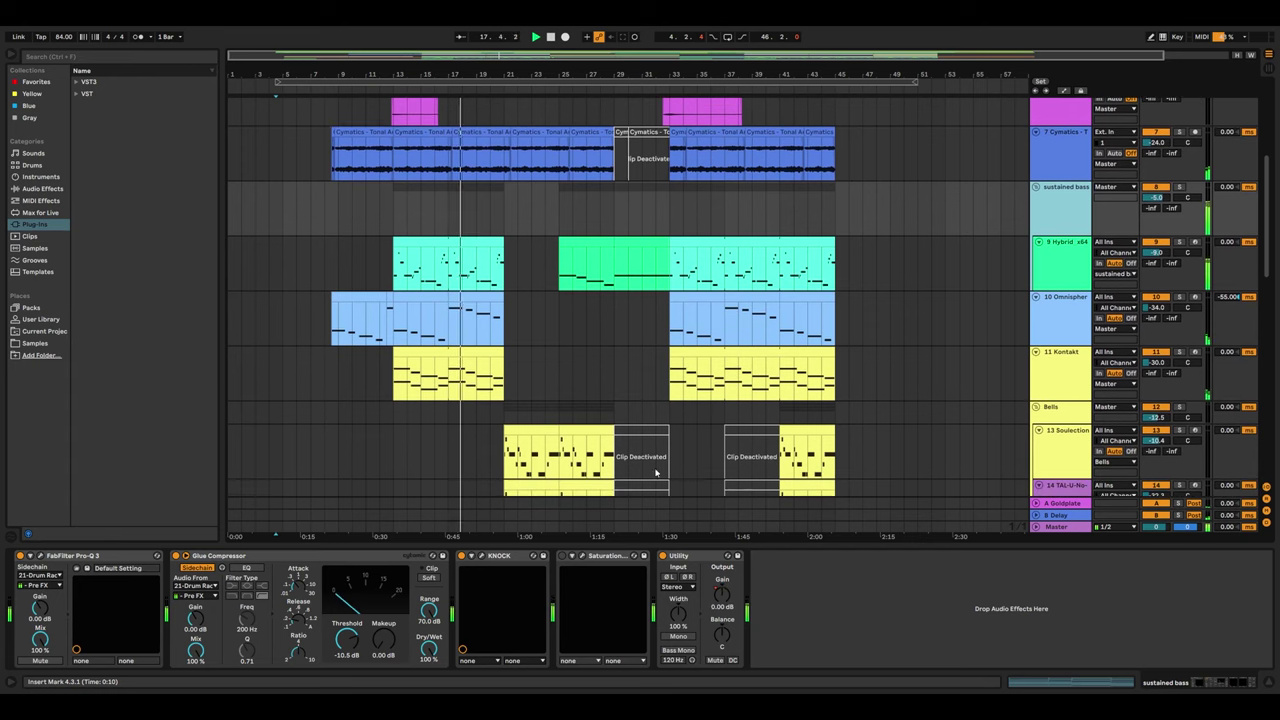
{"action": "left_click", "coordinate": [1060, 430]}
{"action": "scroll", "coordinate": [797, 460], "scroll_direction": "down", "scroll_amount": 2}
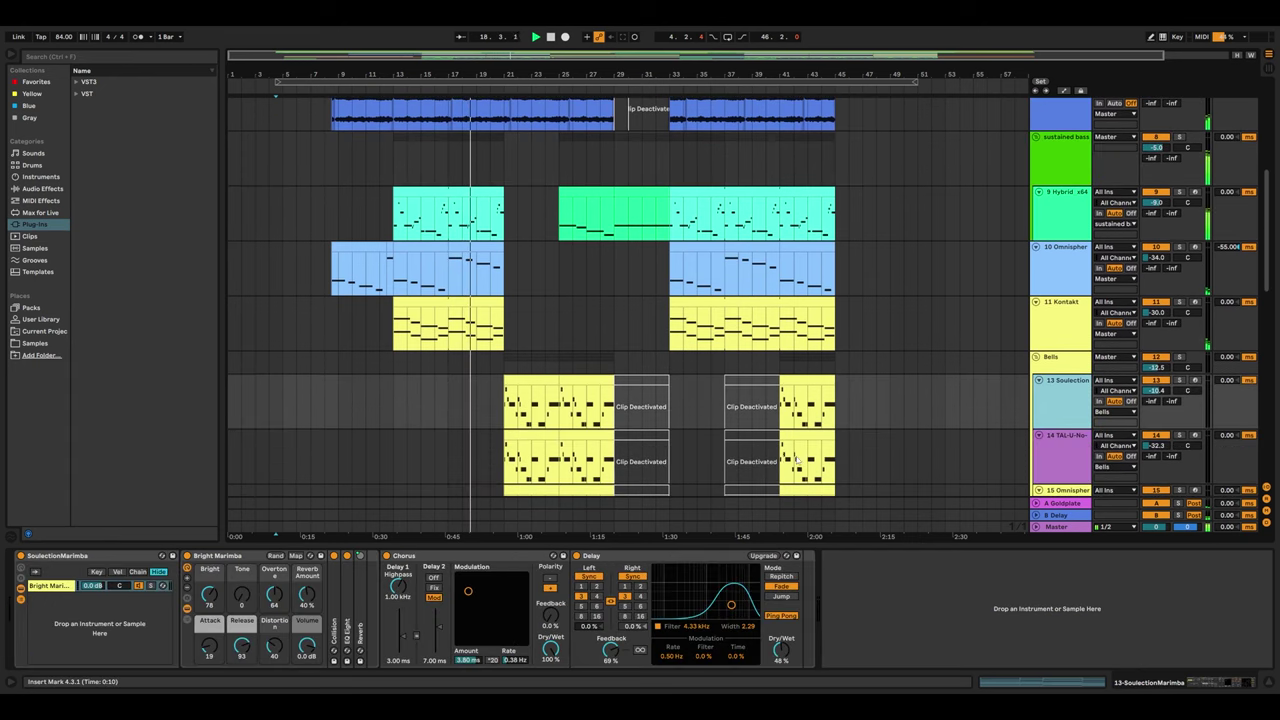
{"action": "left_click", "coordinate": [127, 563]}
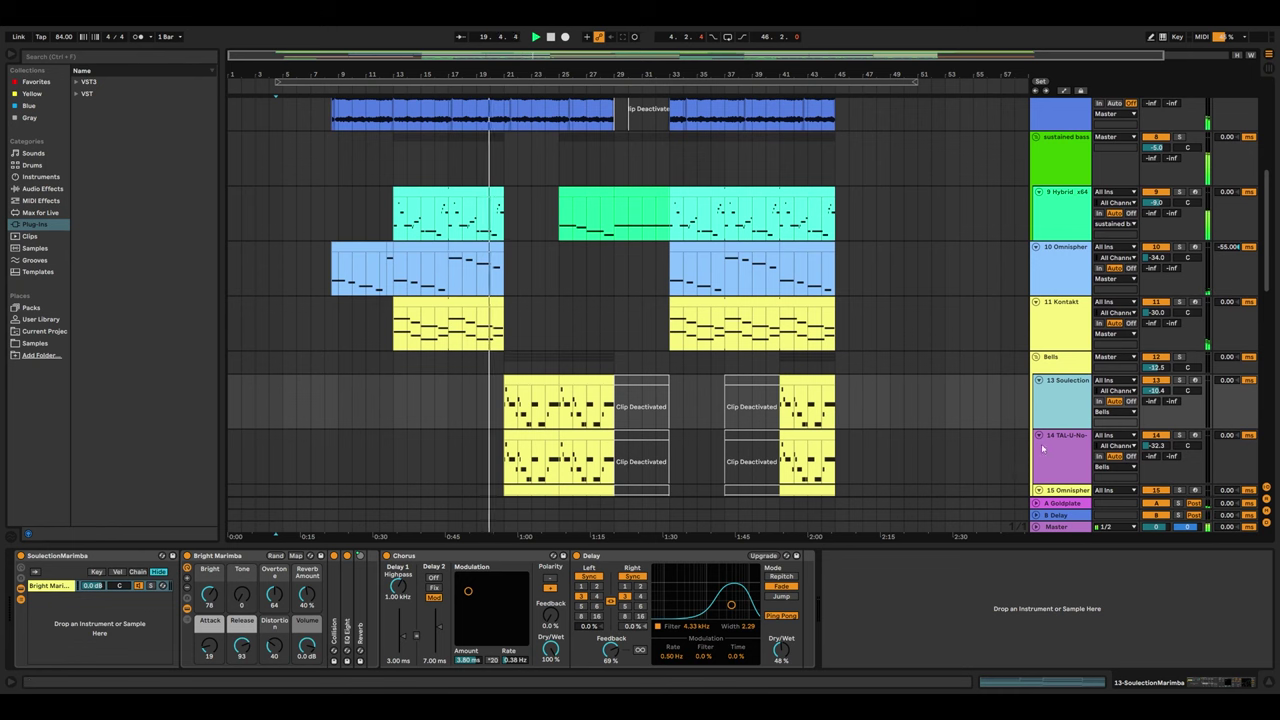
Step: Open the TAL-U-No-LX synth on track 14, examine its preset, and close its window
{"action": "key", "text": "Down"}
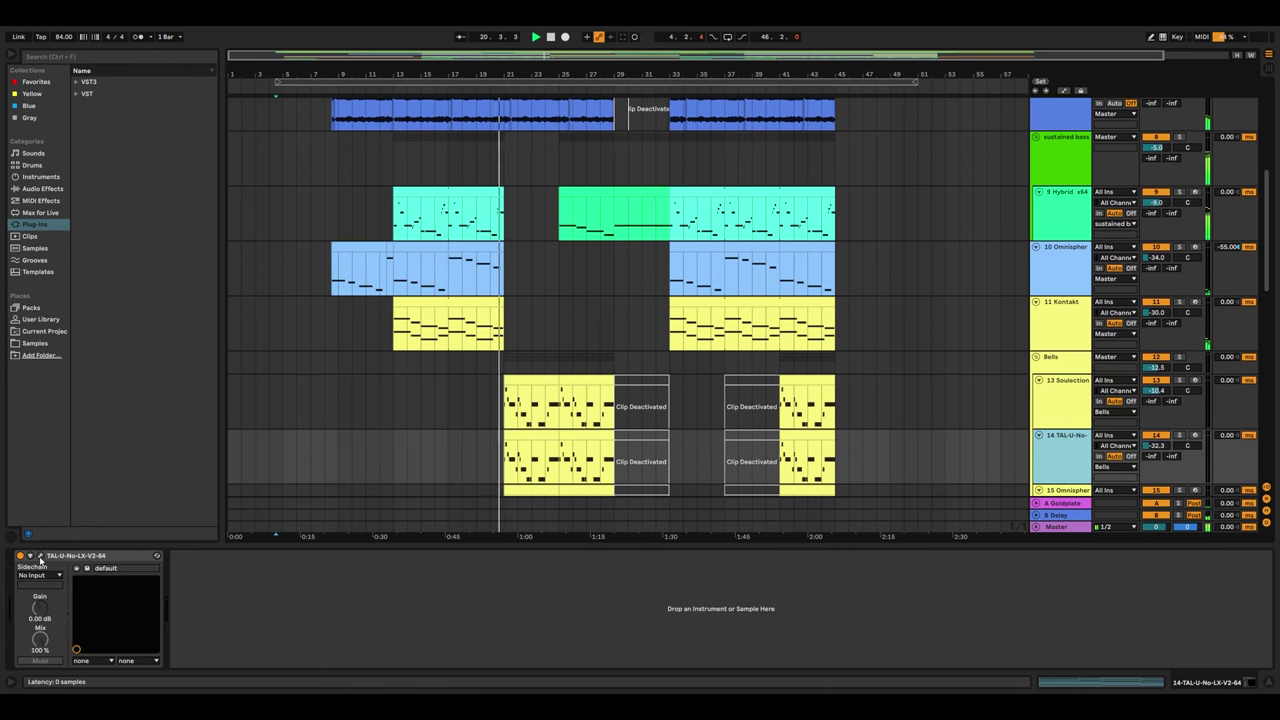
{"action": "left_click", "coordinate": [40, 557]}
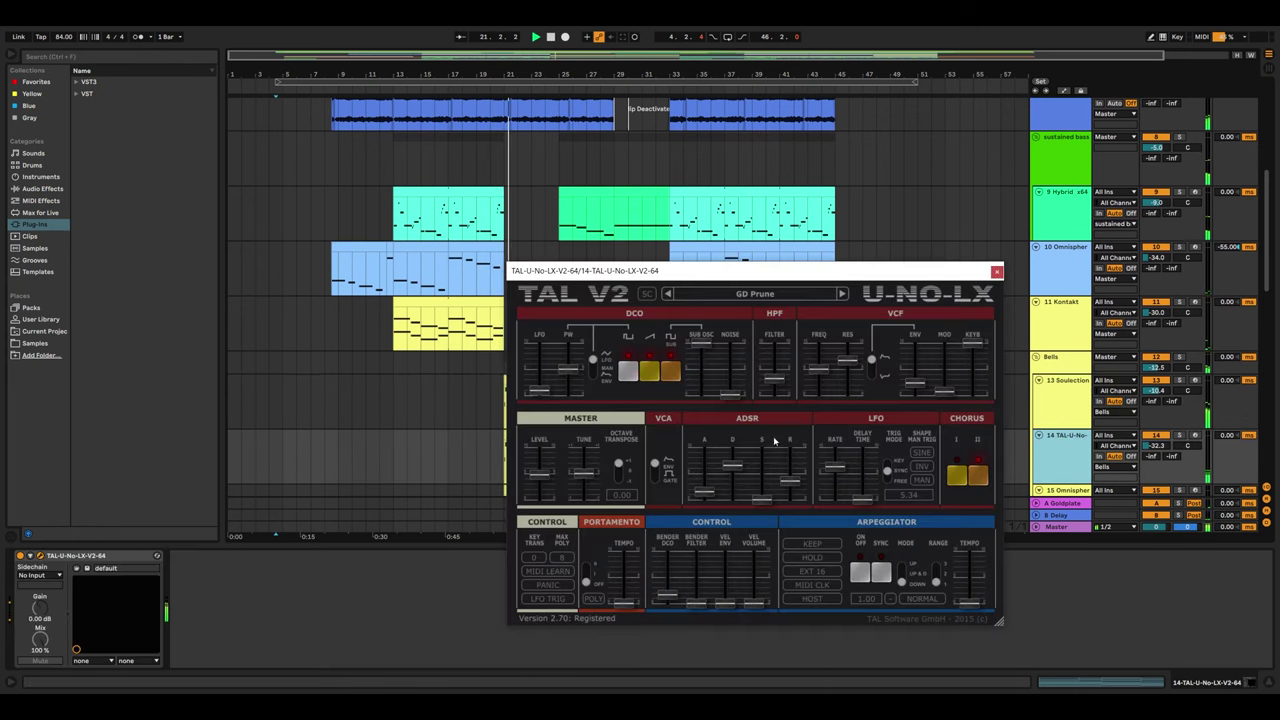
{"action": "left_click", "coordinate": [996, 272]}
Step: Open the Omnisphere instrument on track 15, examine its bell patch, and close its window
{"action": "key", "text": "Down"}
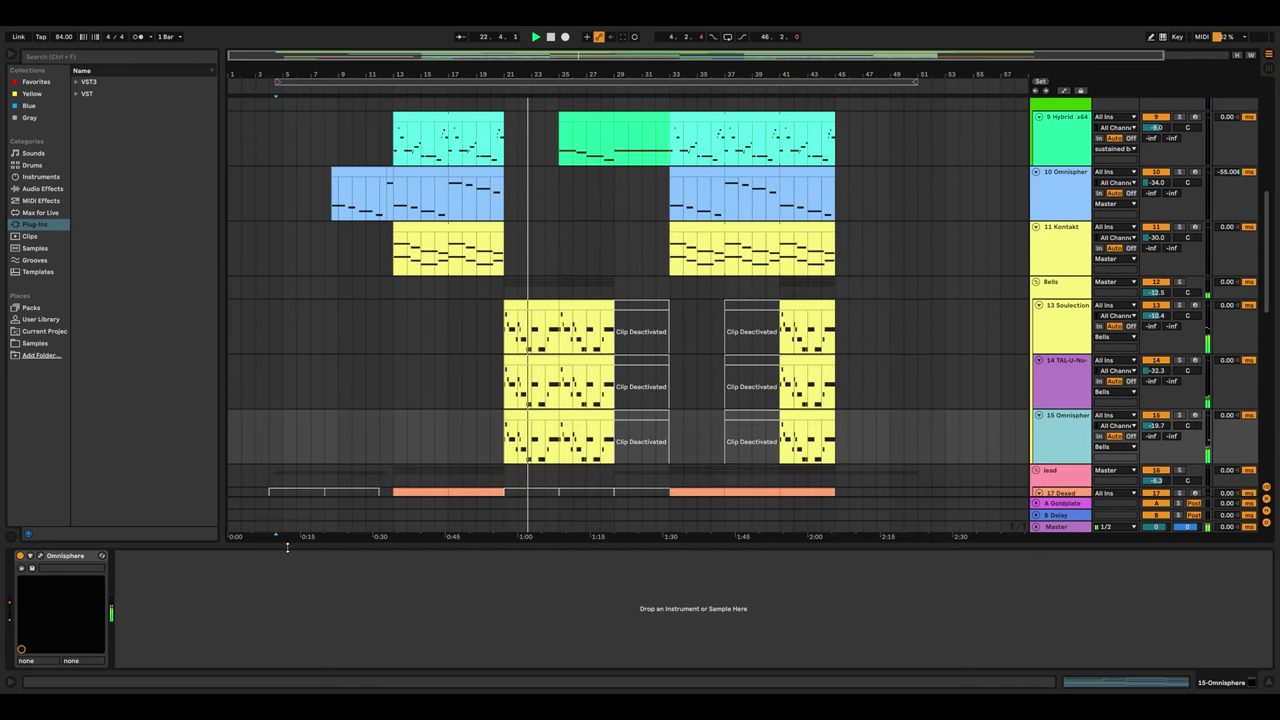
{"action": "left_click", "coordinate": [40, 557]}
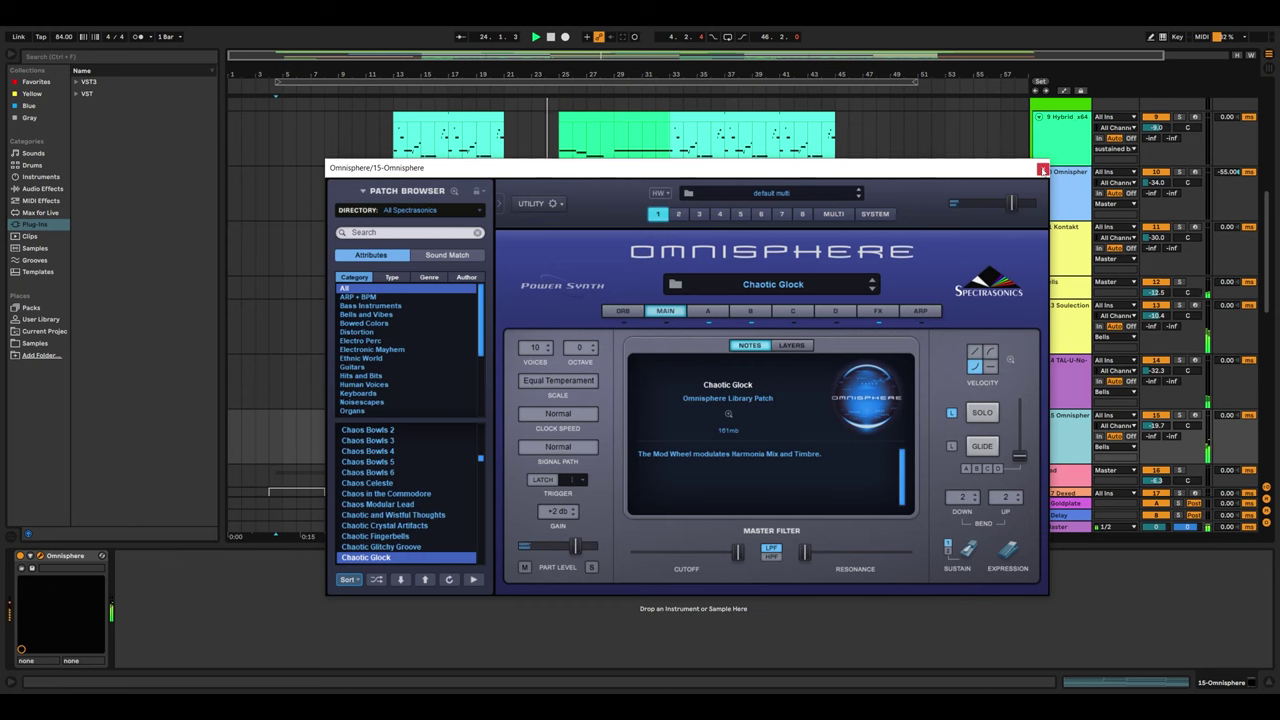
{"action": "left_click", "coordinate": [1042, 172]}
{"action": "scroll", "coordinate": [995, 360], "scroll_direction": "down", "scroll_amount": 8}
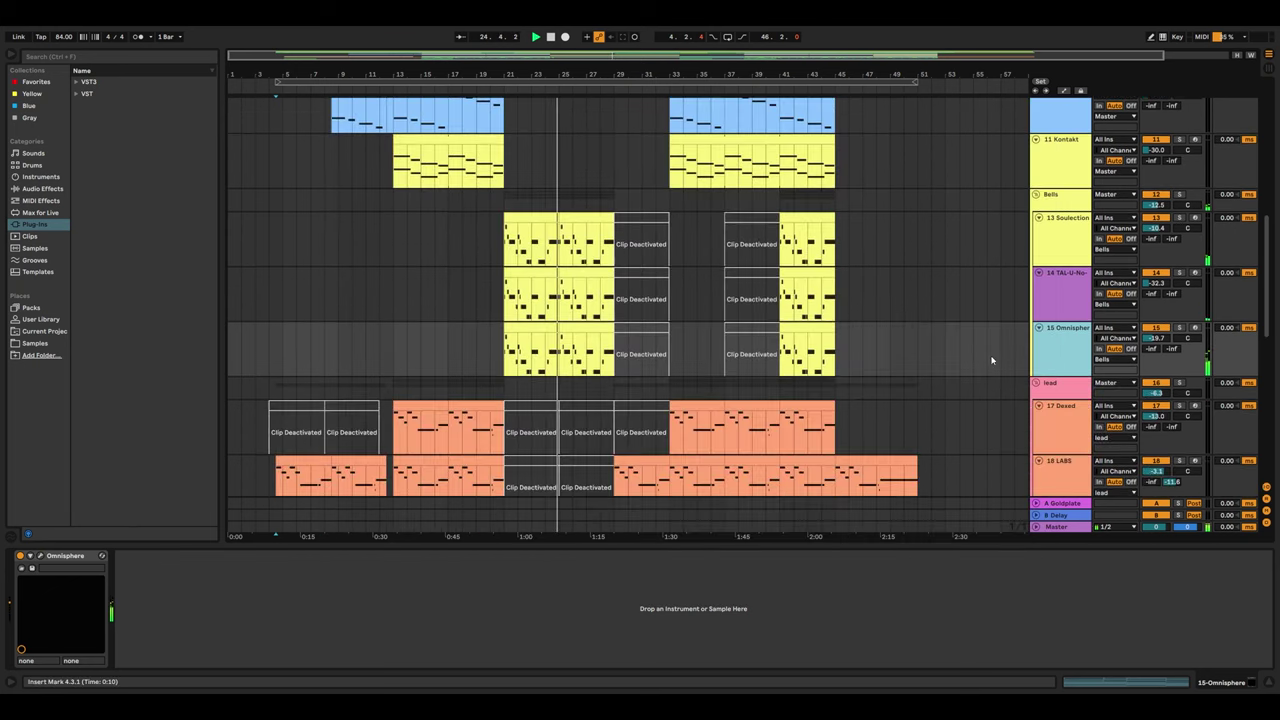
{"action": "scroll", "coordinate": [1000, 355], "scroll_direction": "down", "scroll_amount": 5}
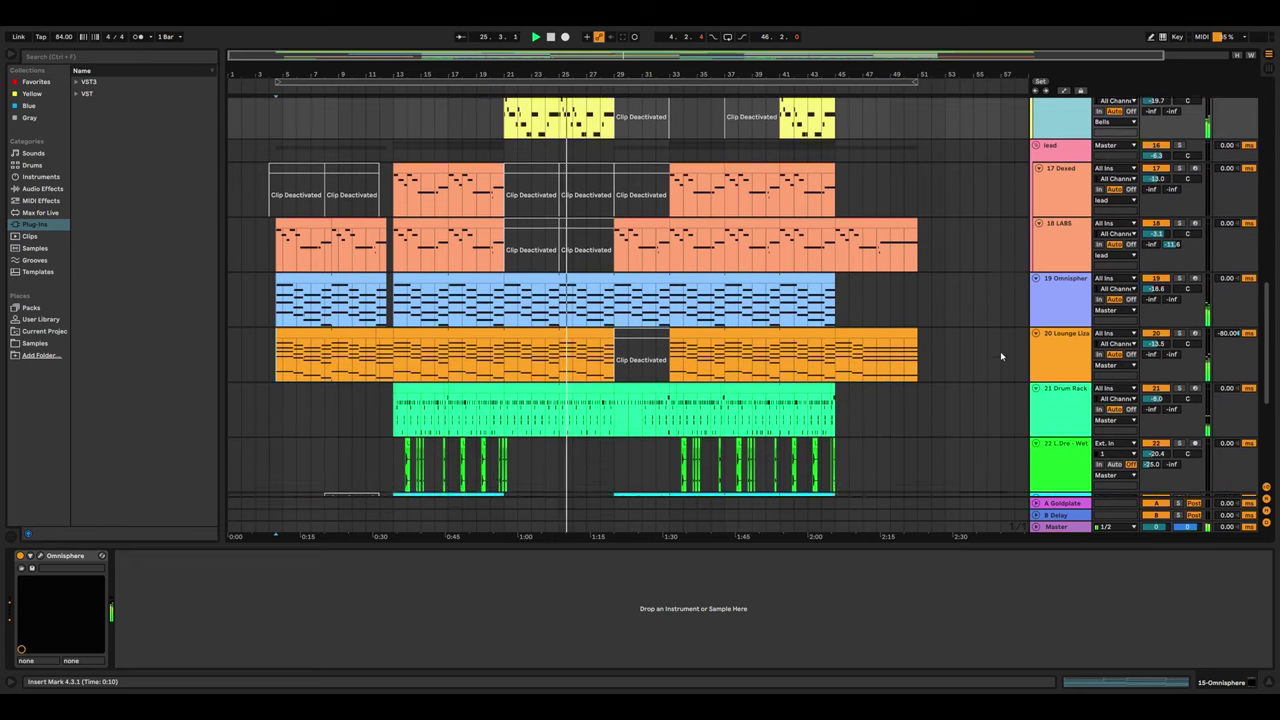
Step: Show the device chain of the Drum Rack track 21, examine its KNOCK settings, and close the plug-in window
{"action": "left_click", "coordinate": [1042, 345]}
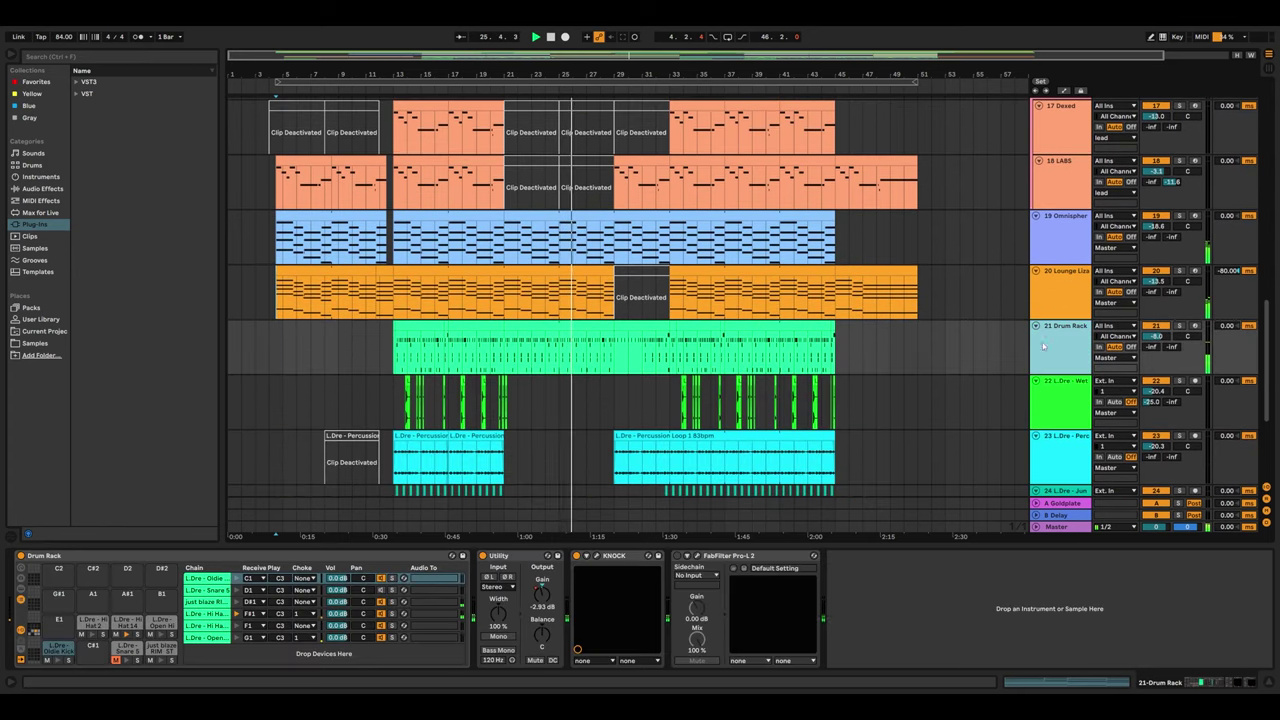
{"action": "left_click", "coordinate": [596, 558]}
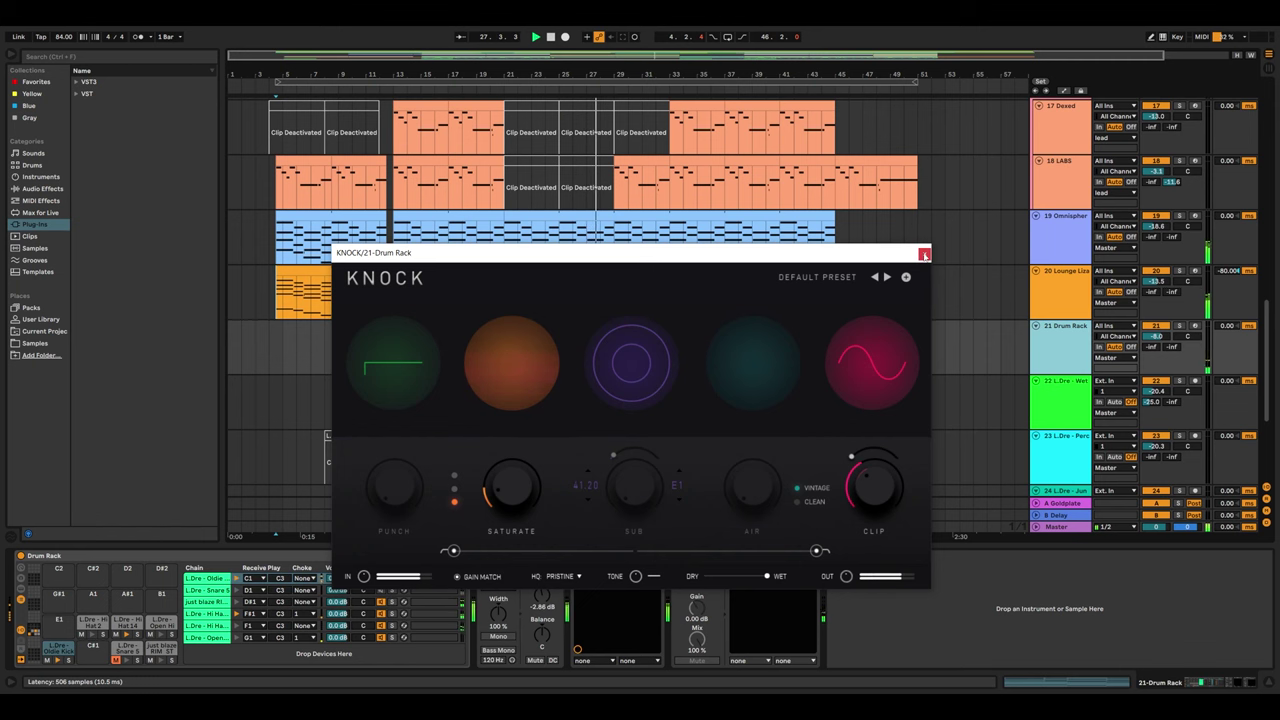
{"action": "left_click", "coordinate": [923, 253]}
Step: Examine the device chains of the percussion, Cymatics ad-lib and frozen tracks 22 through 26 one after another
{"action": "scroll", "coordinate": [1011, 327], "scroll_direction": "down", "scroll_amount": 3}
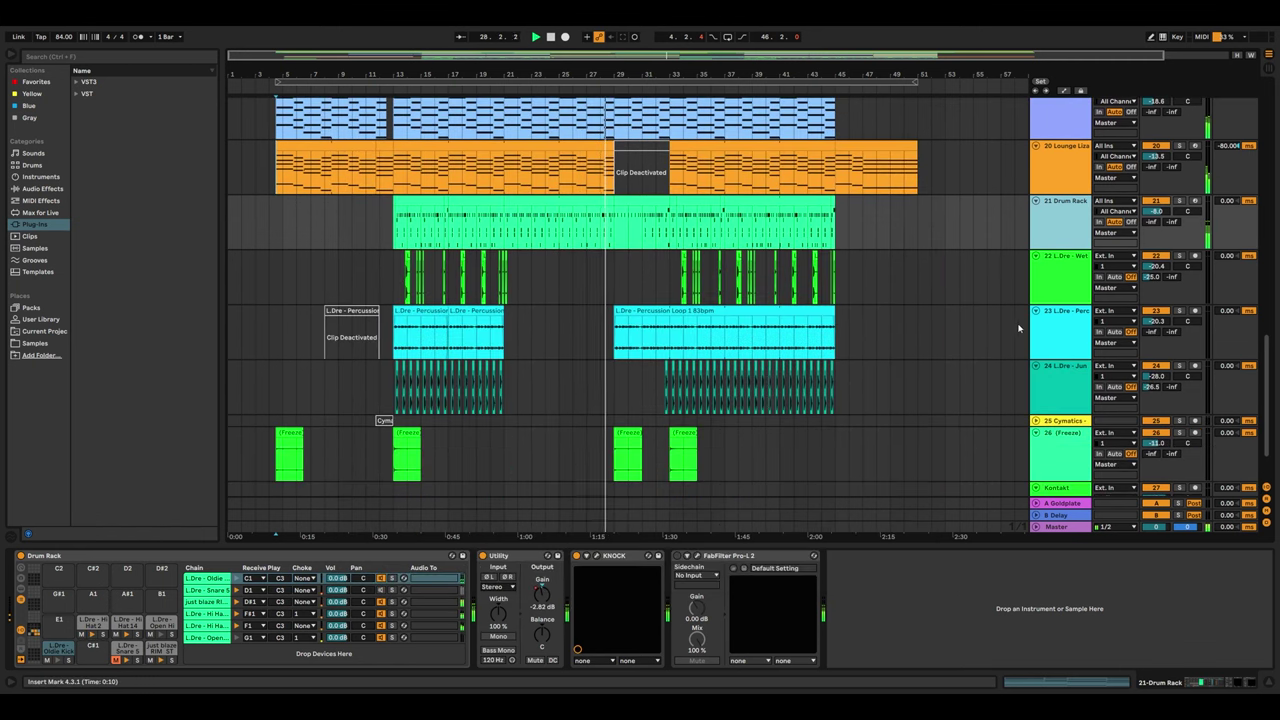
{"action": "left_click", "coordinate": [1057, 303]}
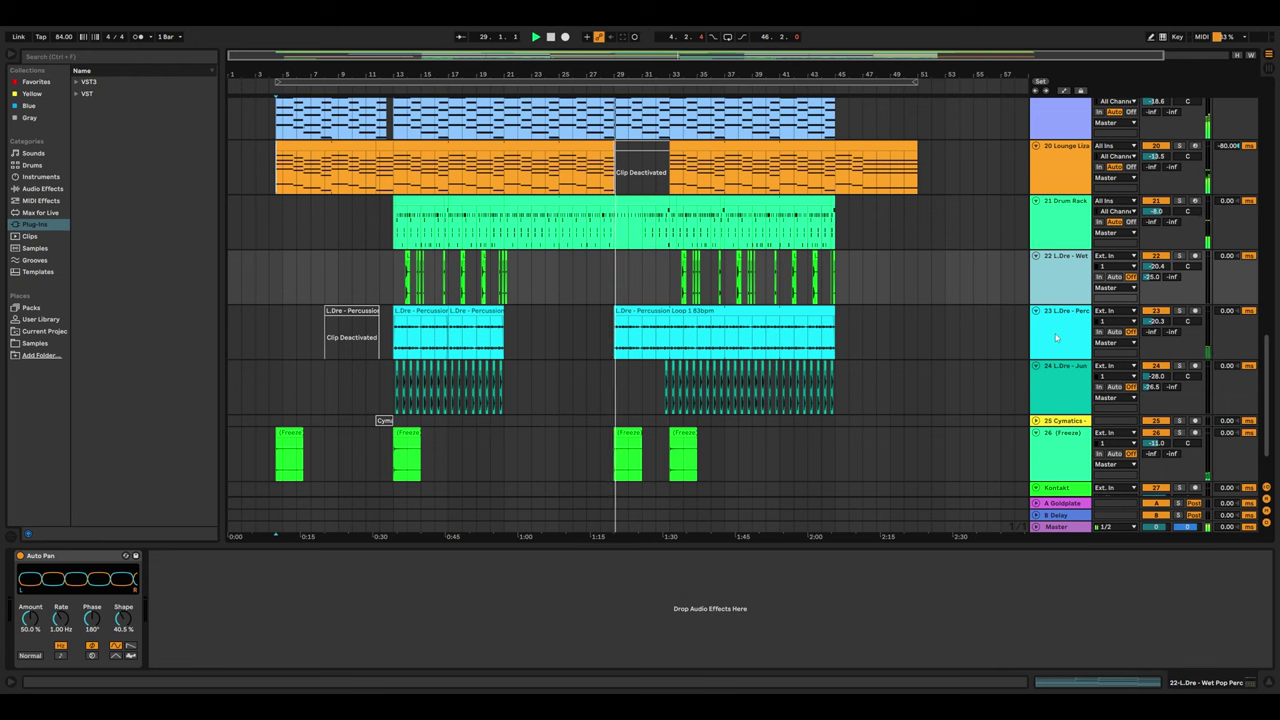
{"action": "left_click", "coordinate": [1055, 337]}
{"action": "left_click", "coordinate": [1061, 407]}
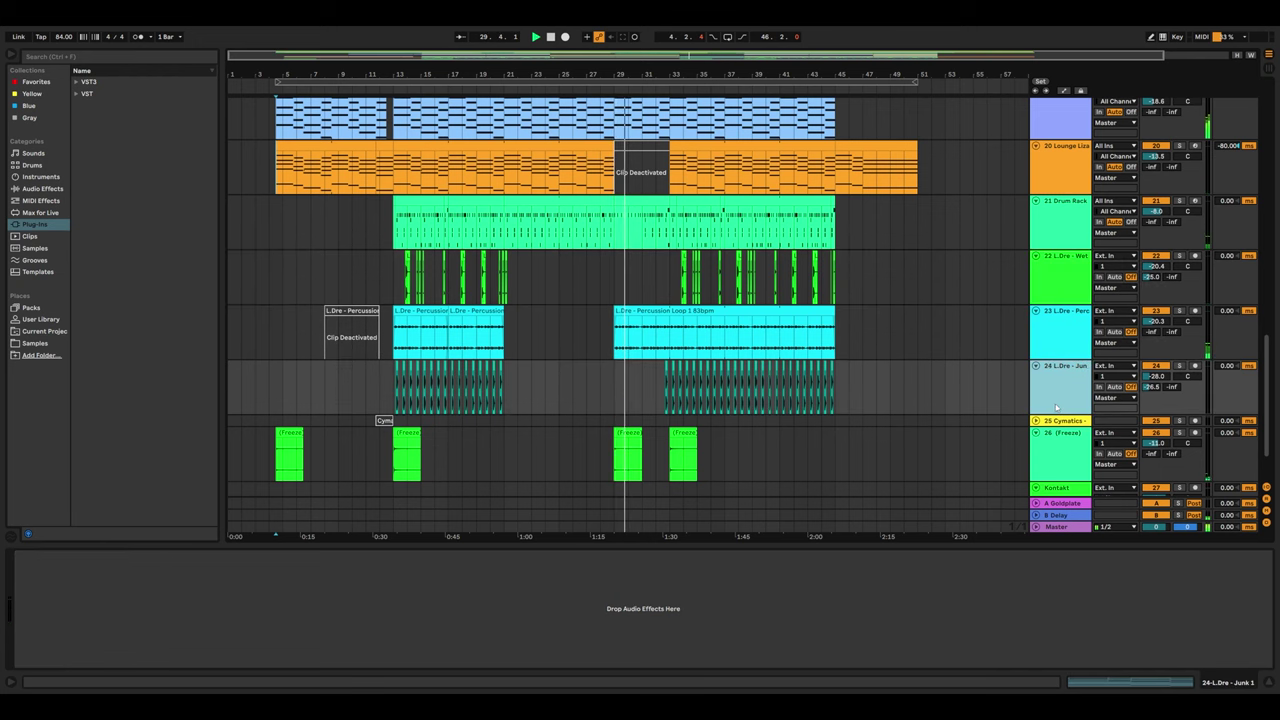
{"action": "scroll", "coordinate": [1050, 395], "scroll_direction": "down", "scroll_amount": 1}
{"action": "left_click", "coordinate": [1056, 354]}
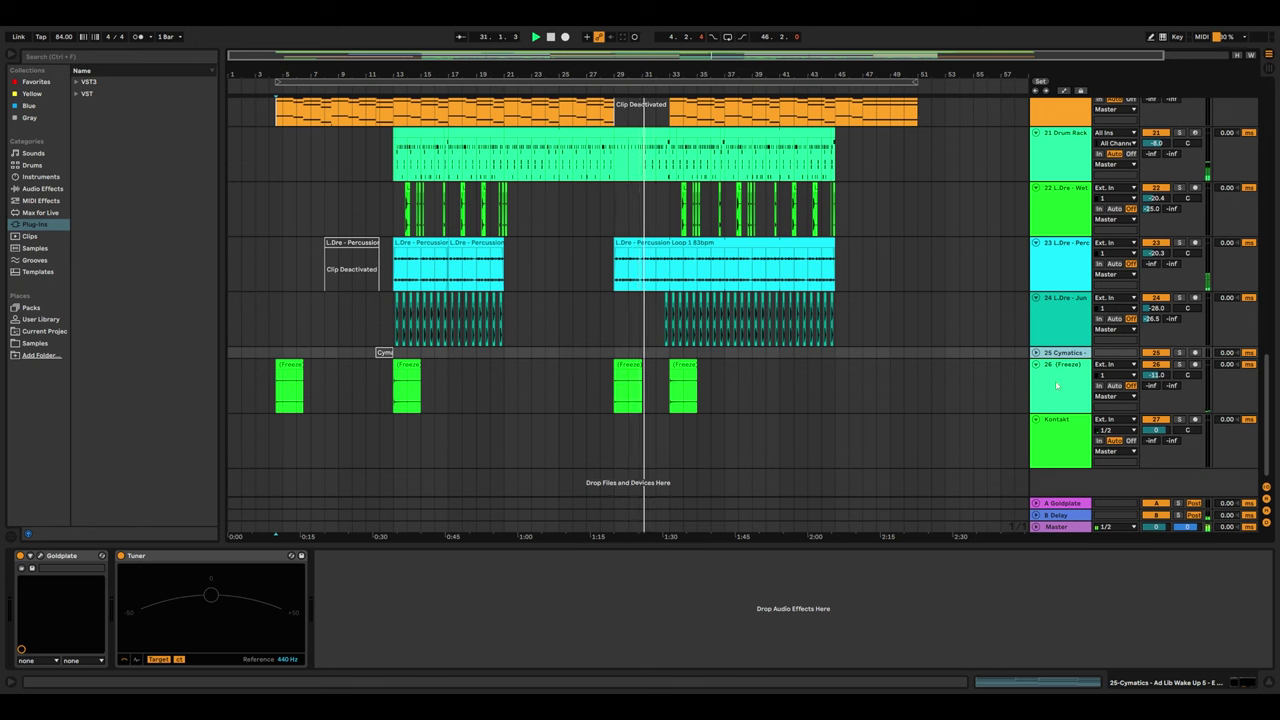
{"action": "left_click", "coordinate": [1056, 385]}
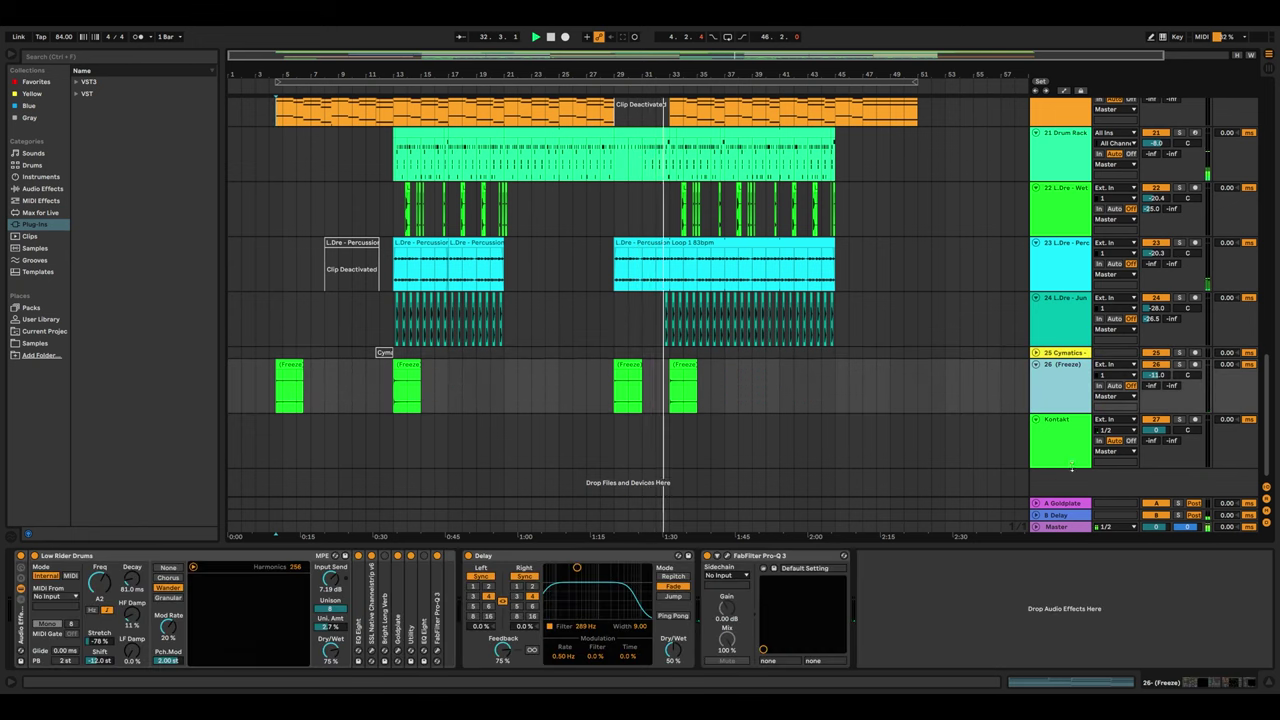
Step: Show the Master track's effects, examine its FabFilter Pro-Q 3 curve and SSLComp Stereo settings side by side, and close both windows
{"action": "left_click", "coordinate": [1059, 527]}
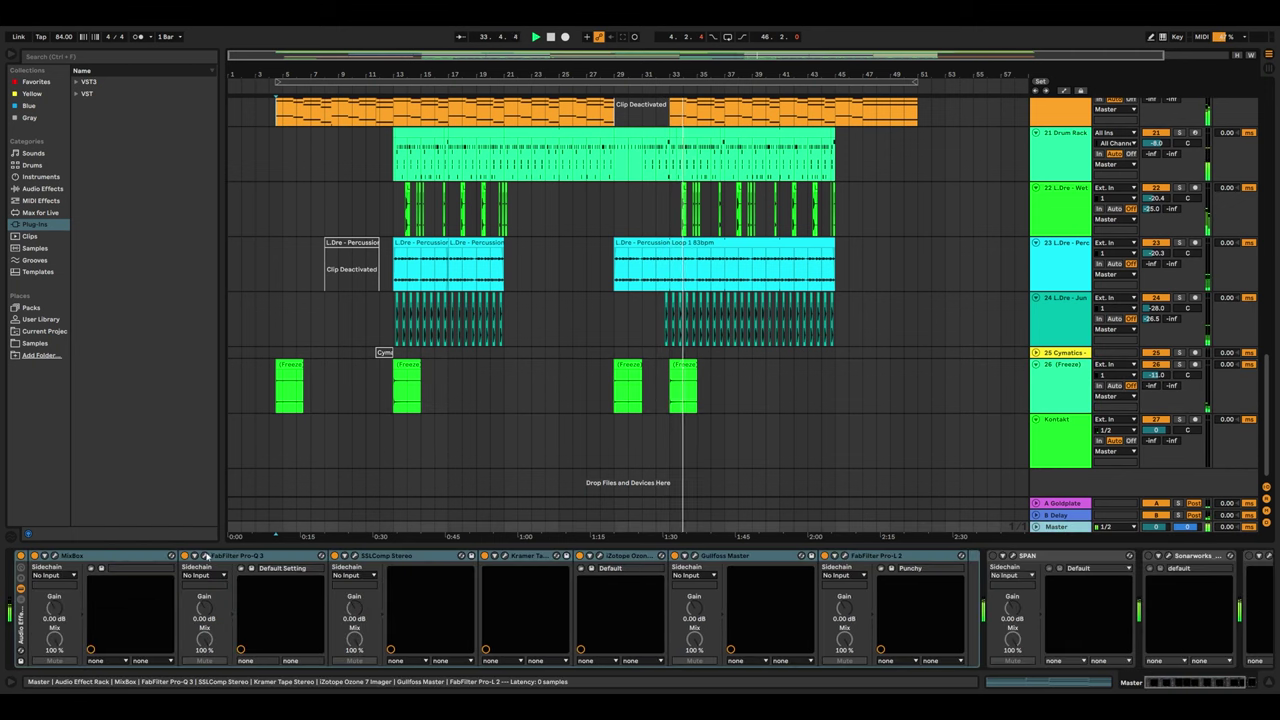
{"action": "left_click", "coordinate": [205, 556]}
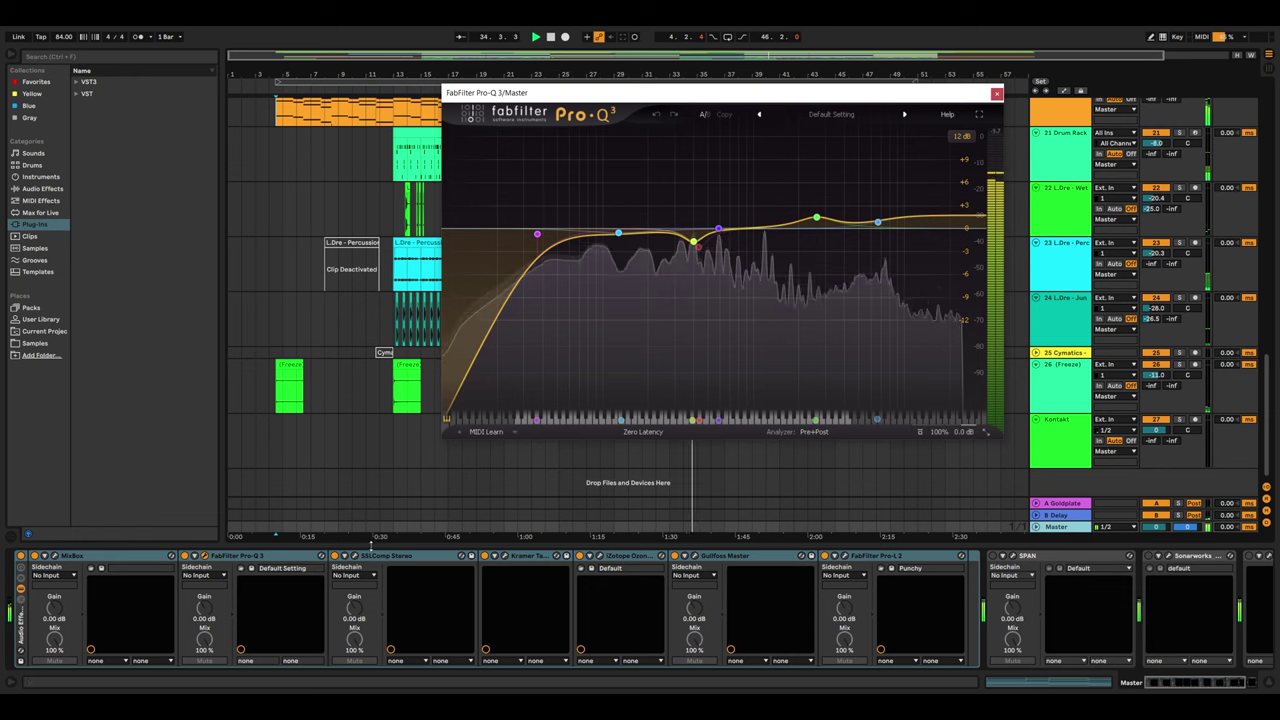
{"action": "left_click", "coordinate": [353, 556]}
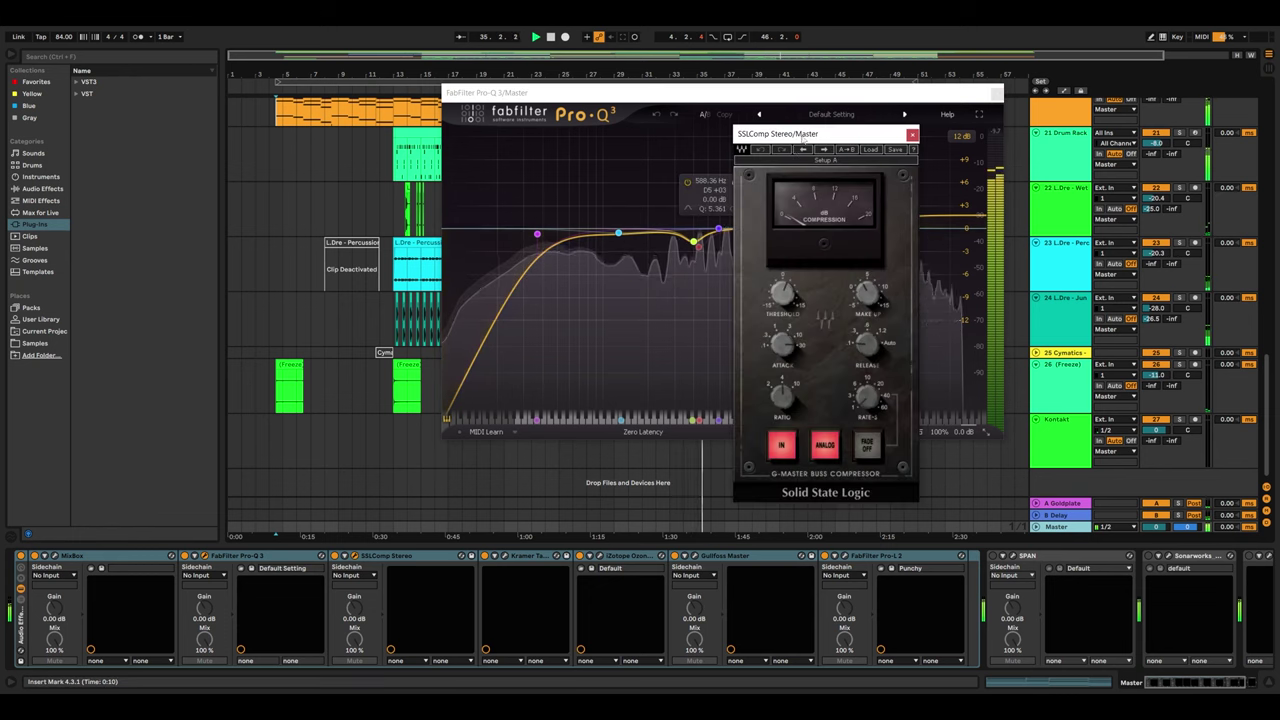
{"action": "left_click_drag", "start_coordinate": [805, 135], "coordinate": [331, 102]}
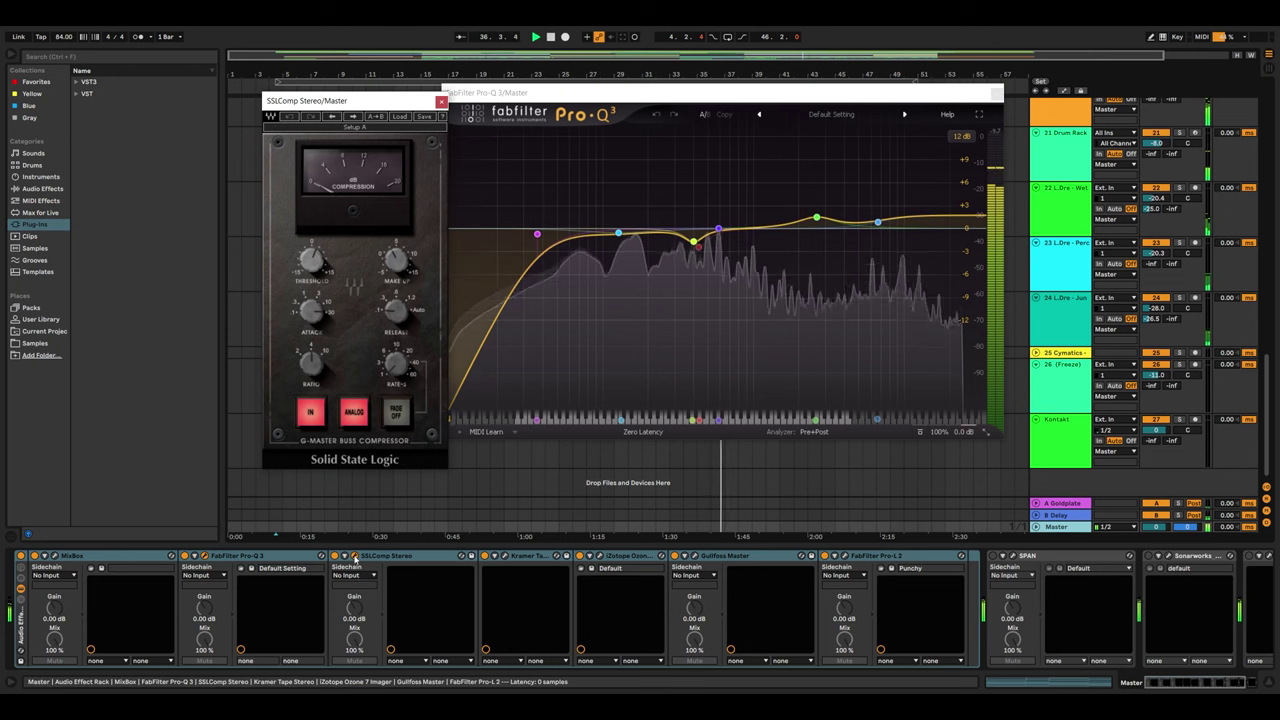
{"action": "left_click", "coordinate": [353, 556]}
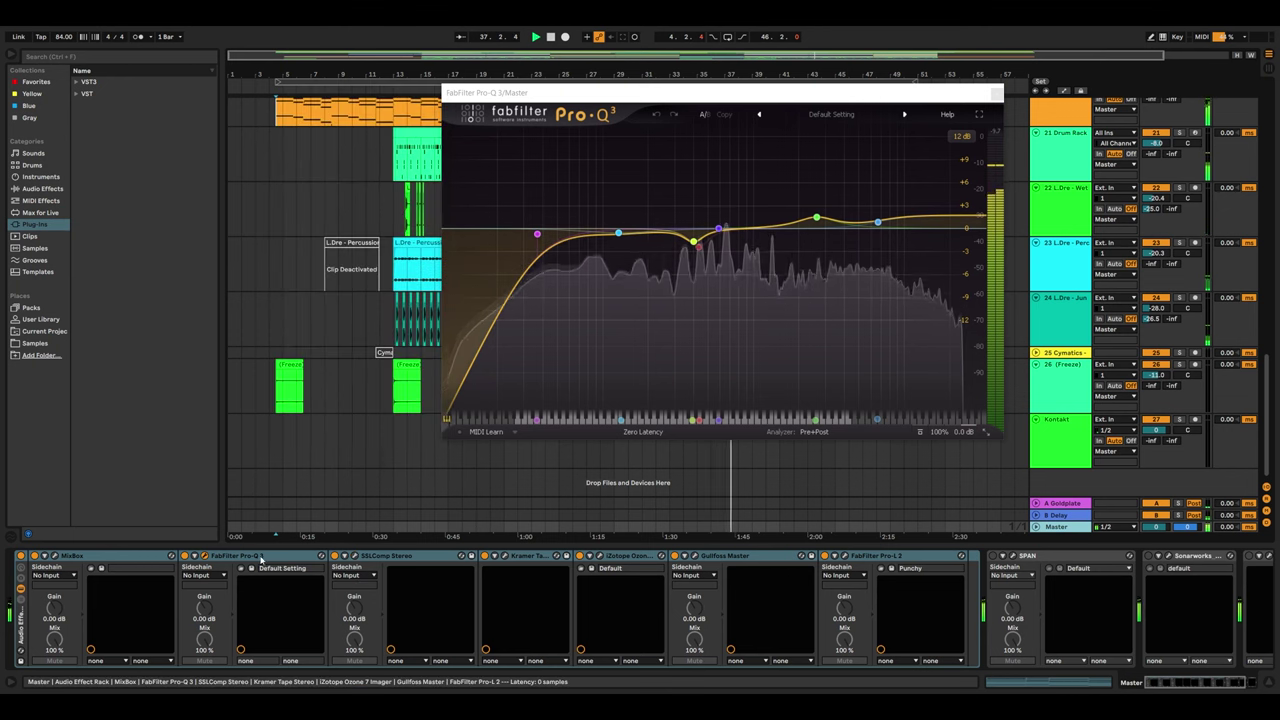
{"action": "left_click", "coordinate": [205, 556]}
Step: Open Kramer Tape Stereo on the Master track, examine its settings, and close its window
{"action": "left_click", "coordinate": [504, 556]}
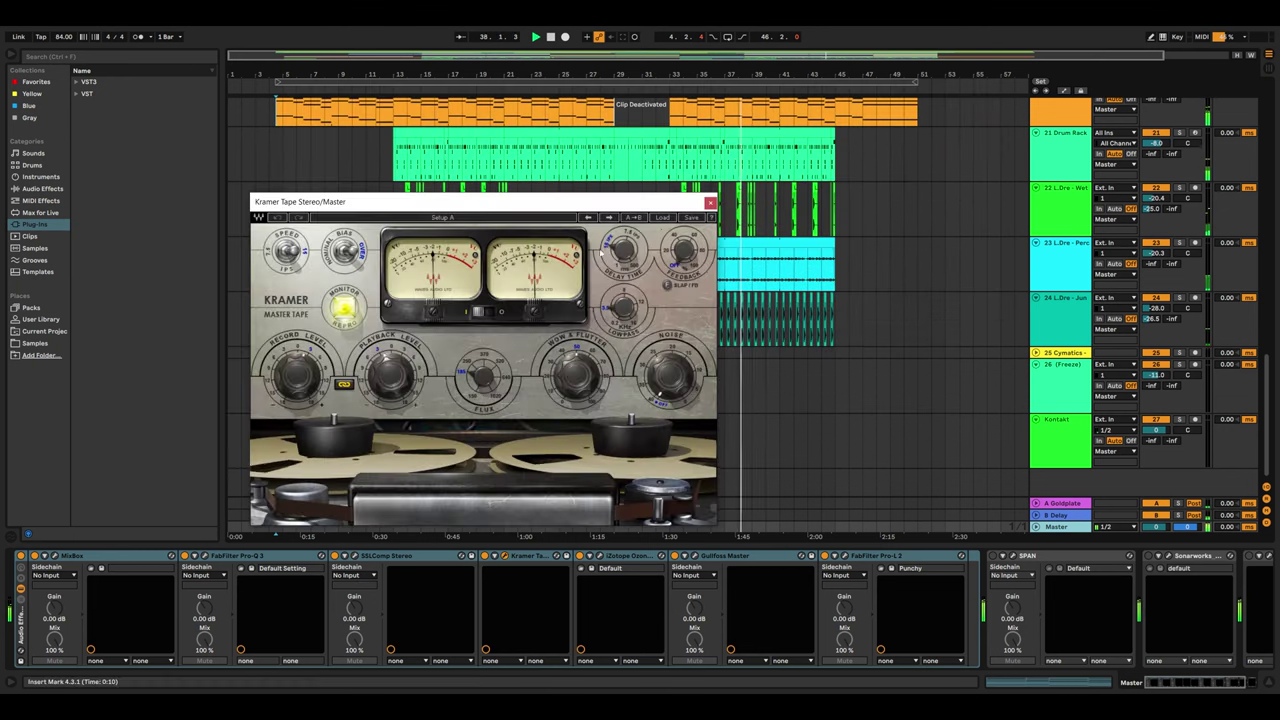
{"action": "left_click_drag", "start_coordinate": [583, 207], "coordinate": [761, 191]}
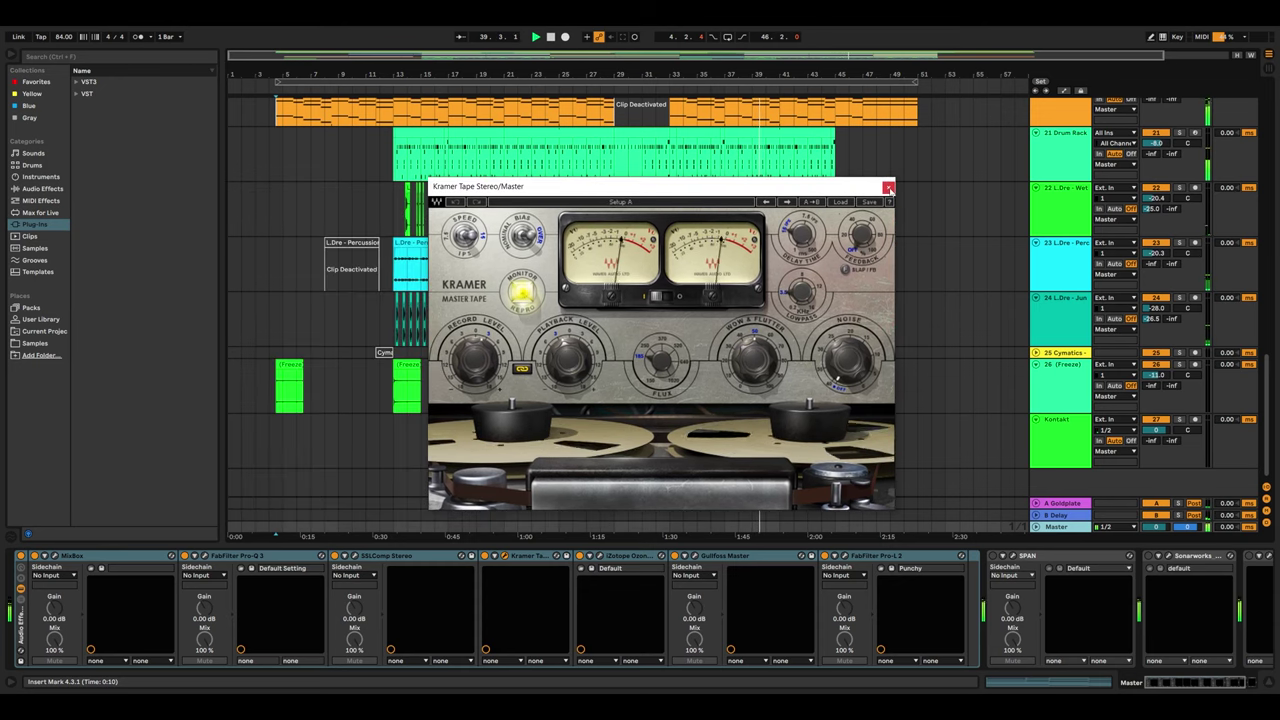
{"action": "left_click", "coordinate": [888, 187]}
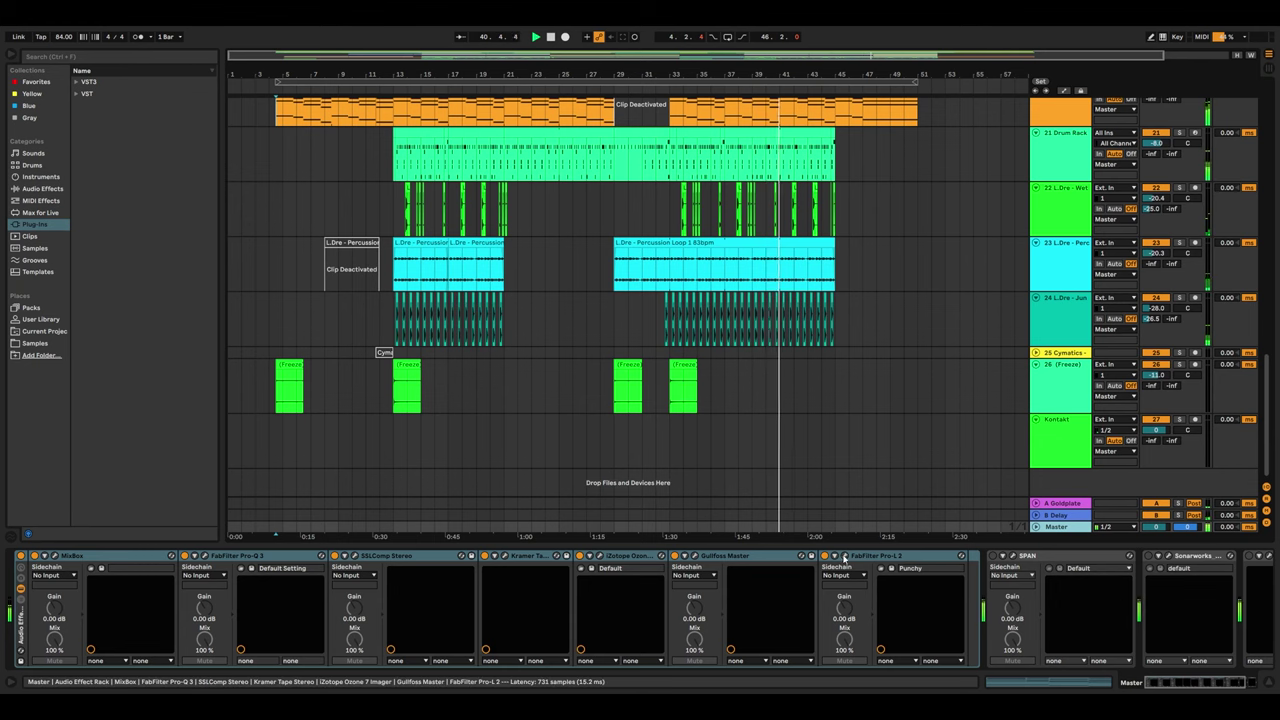
Step: Examine the FabFilter Pro-L 2 limiter and the SPAN spectrum analyzer on the Master track, closing both windows
{"action": "left_click", "coordinate": [843, 557]}
{"action": "left_click_drag", "start_coordinate": [480, 124], "coordinate": [808, 177]}
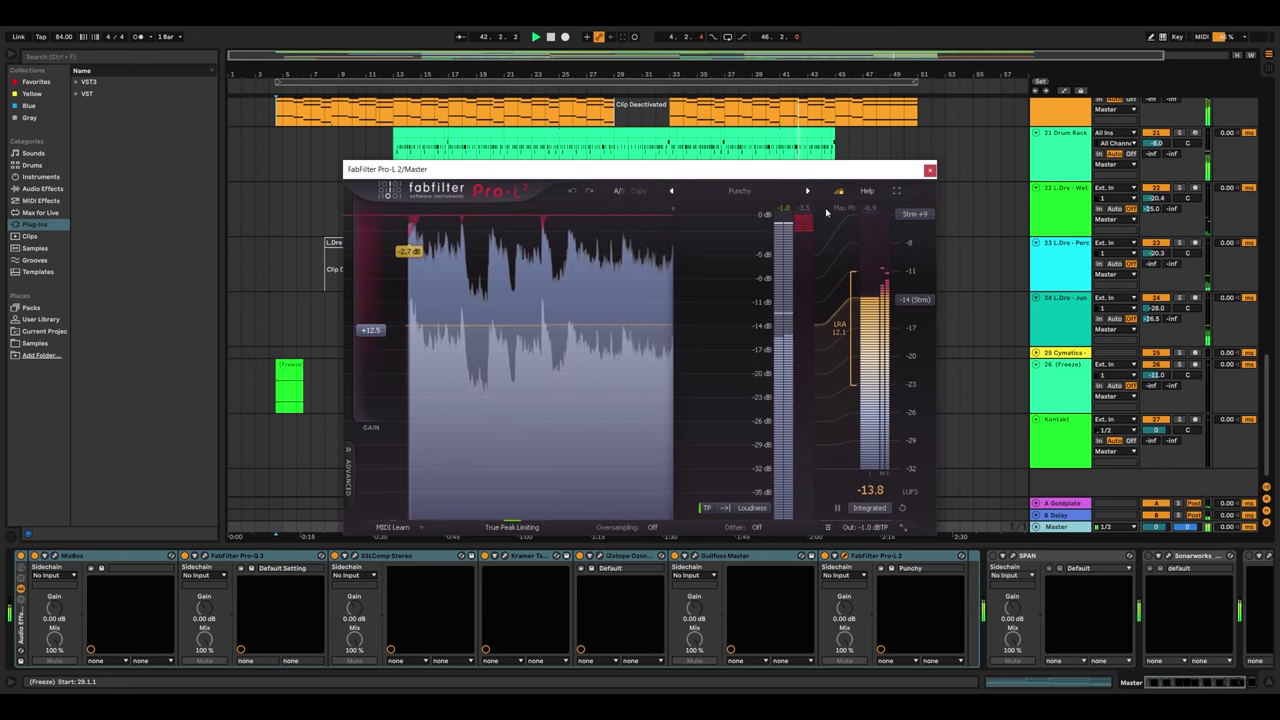
{"action": "left_click", "coordinate": [993, 556]}
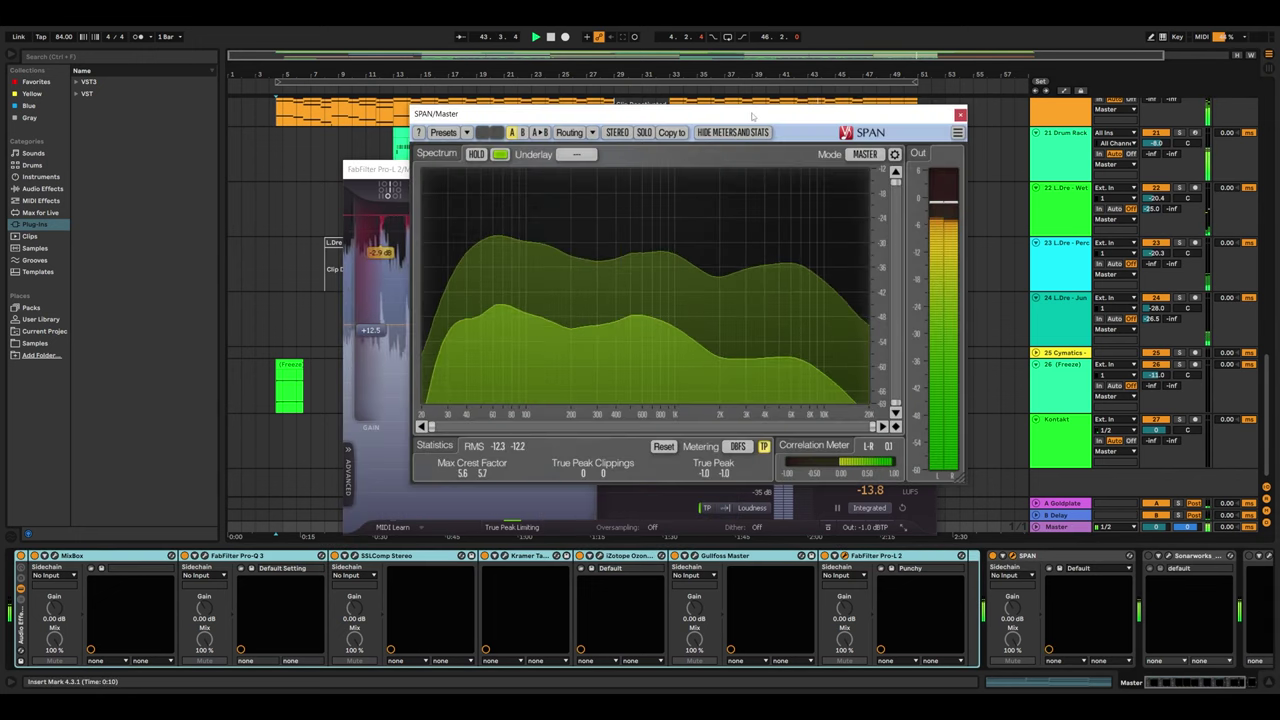
{"action": "left_click_drag", "start_coordinate": [752, 117], "coordinate": [833, 132]}
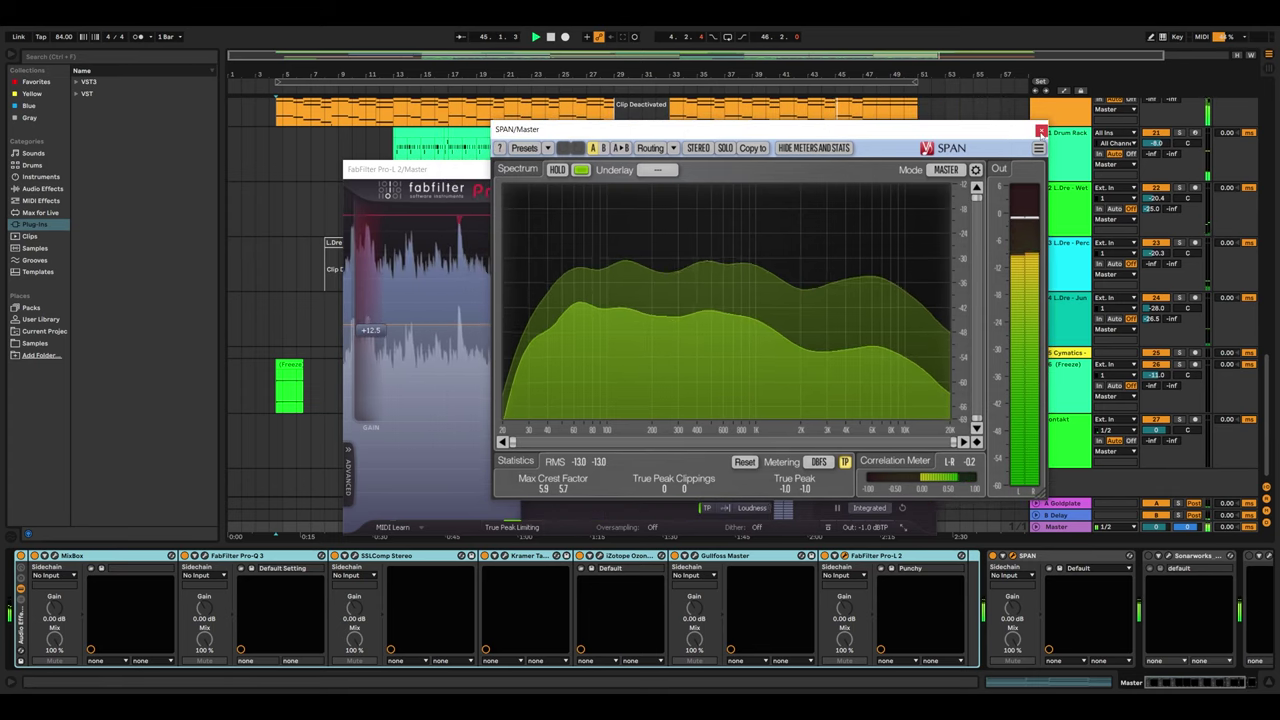
{"action": "left_click", "coordinate": [1040, 130]}
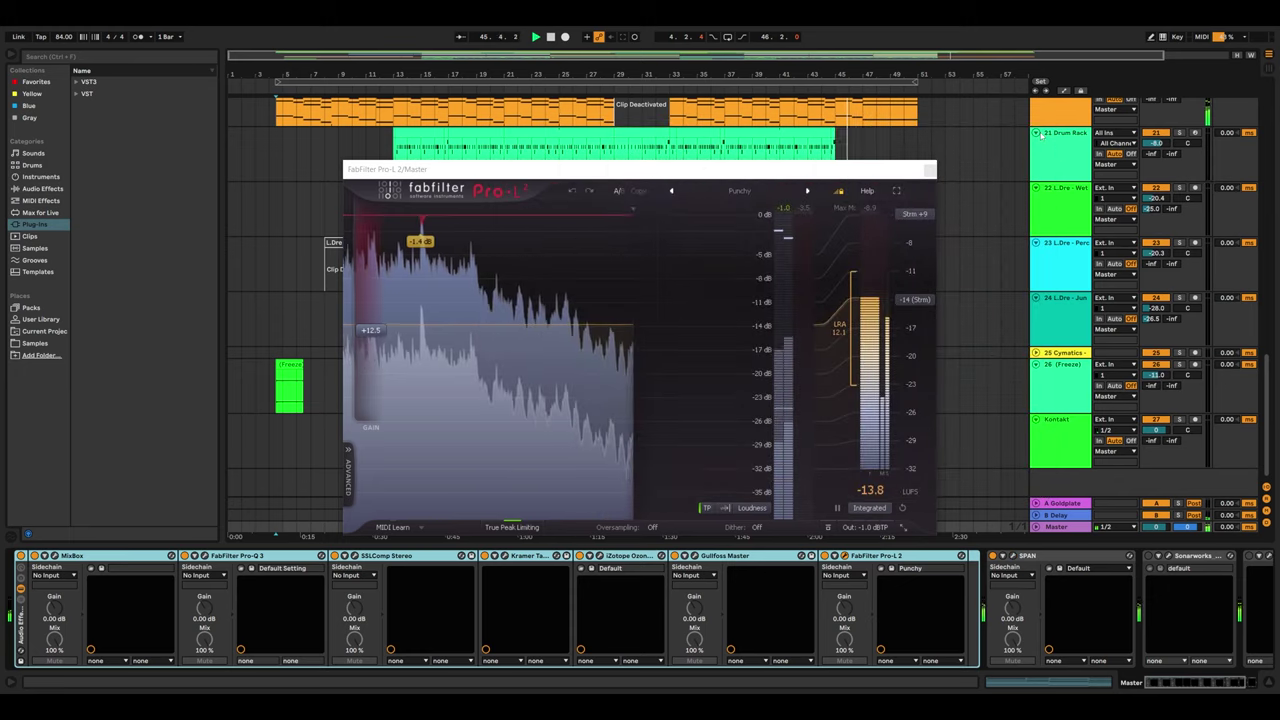
{"action": "left_click", "coordinate": [929, 170]}
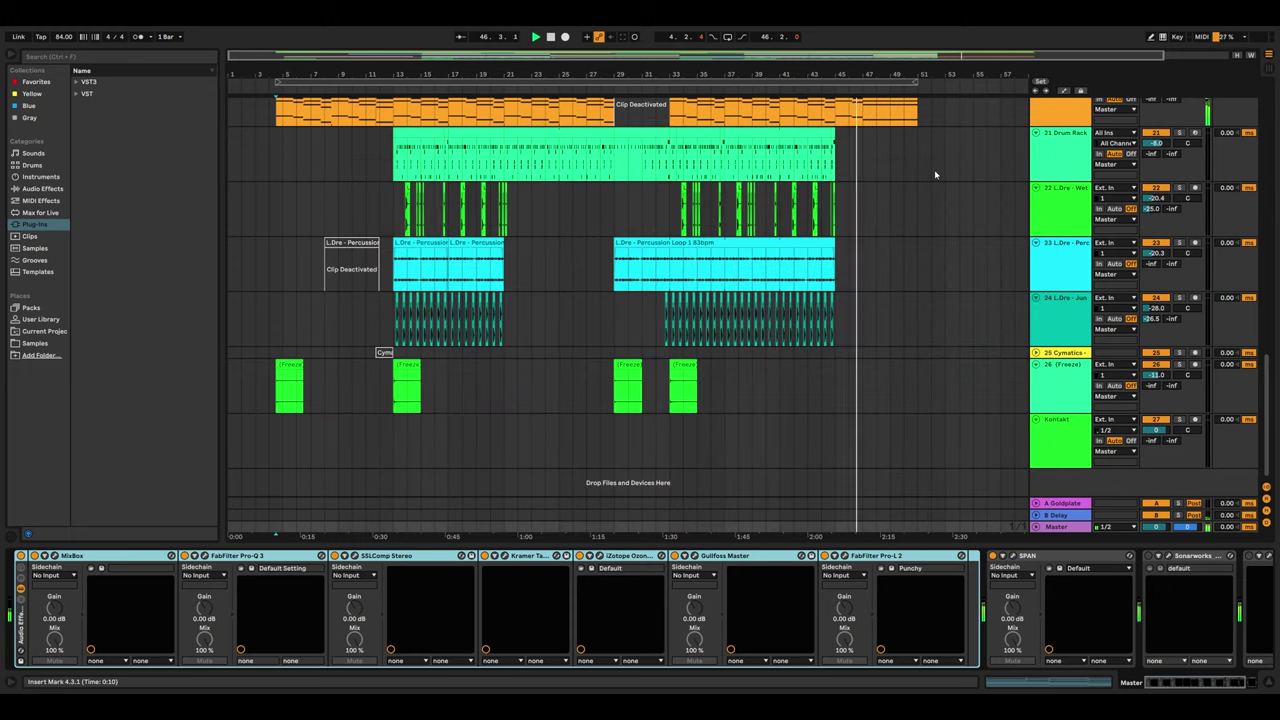